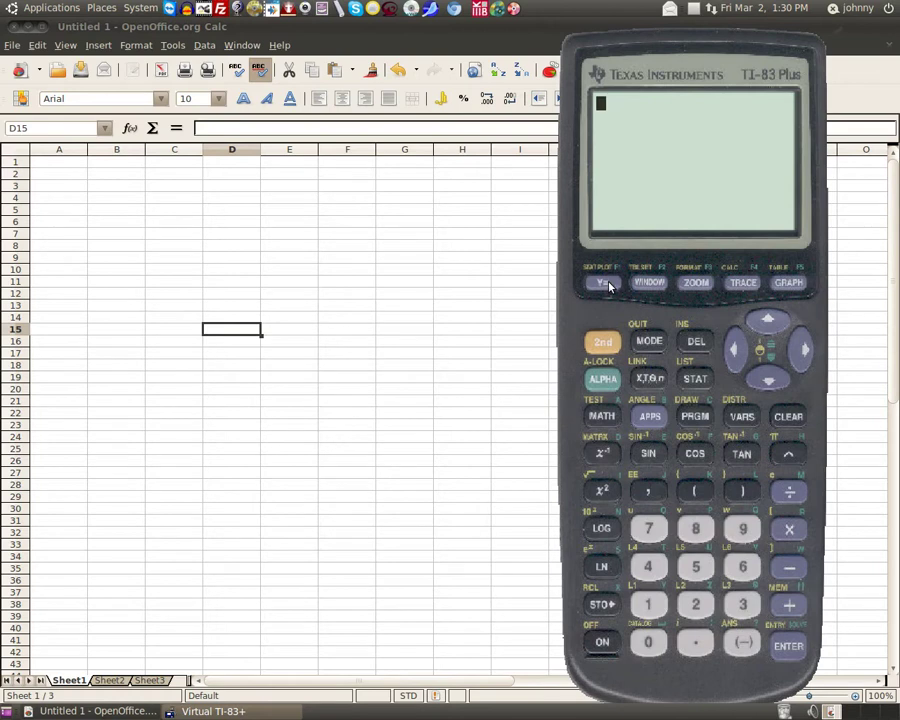
# Step: Replace the Y1 equation on the virtual TI-83 Plus calculator with 2X-1 and graph it
pyautogui.click(605, 284)
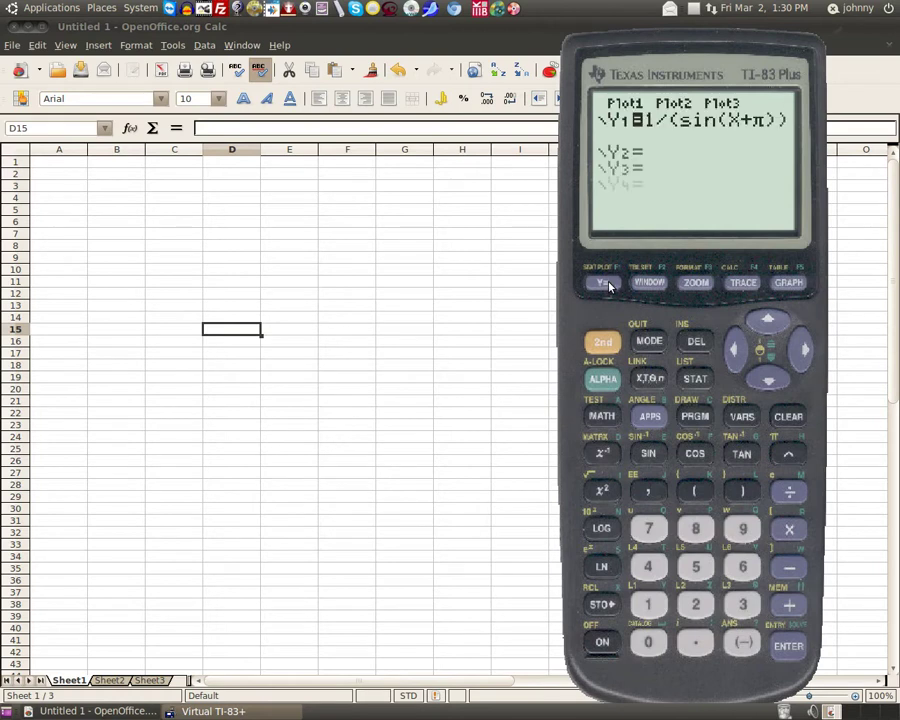
pyautogui.click(782, 416)
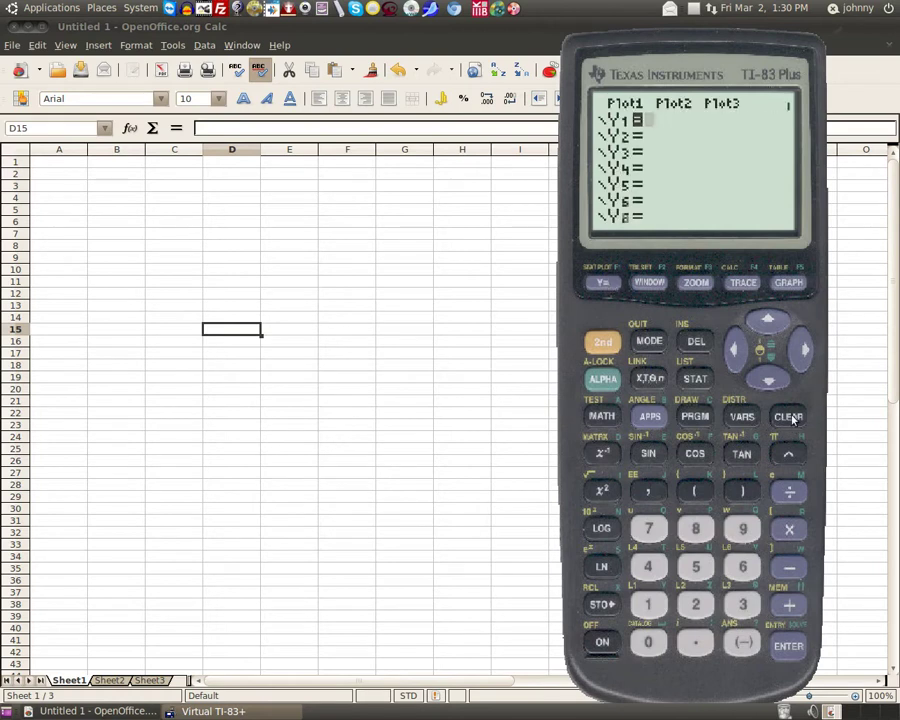
pyautogui.click(697, 608)
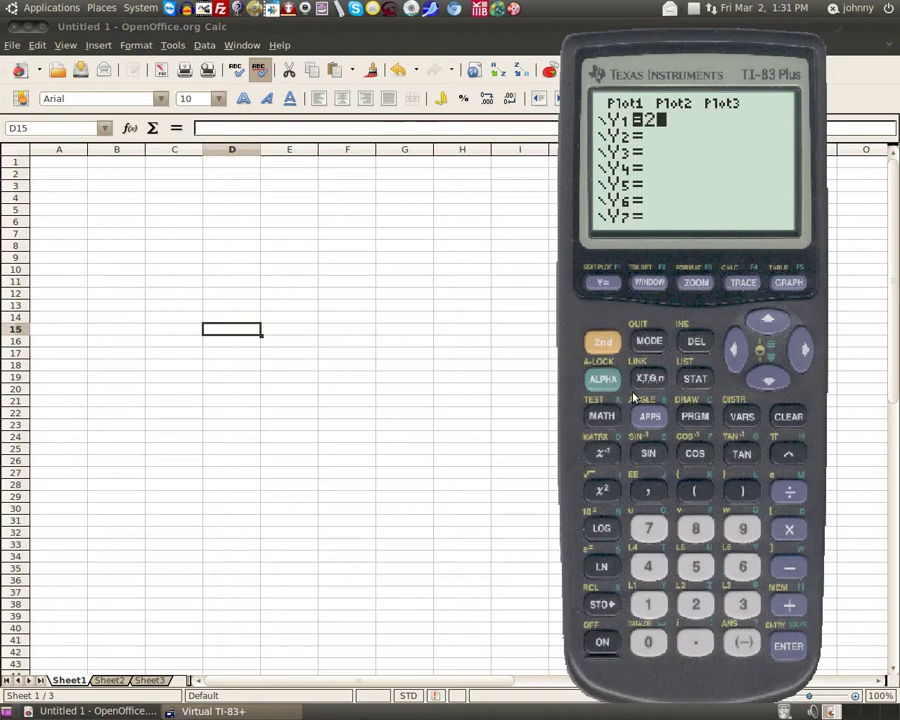
pyautogui.click(651, 378)
pyautogui.click(789, 567)
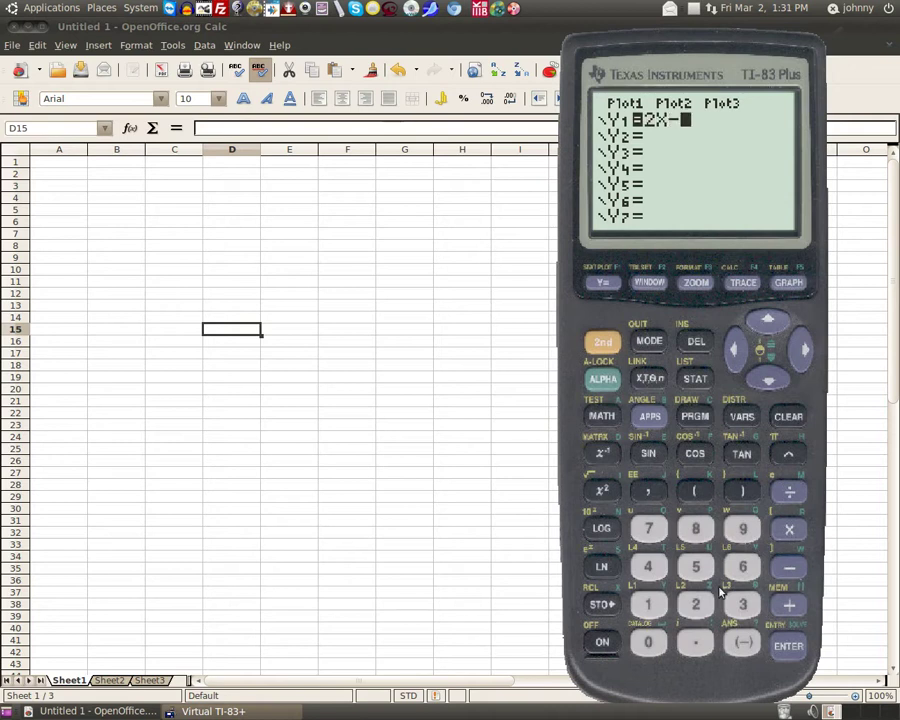
pyautogui.click(650, 604)
pyautogui.click(789, 284)
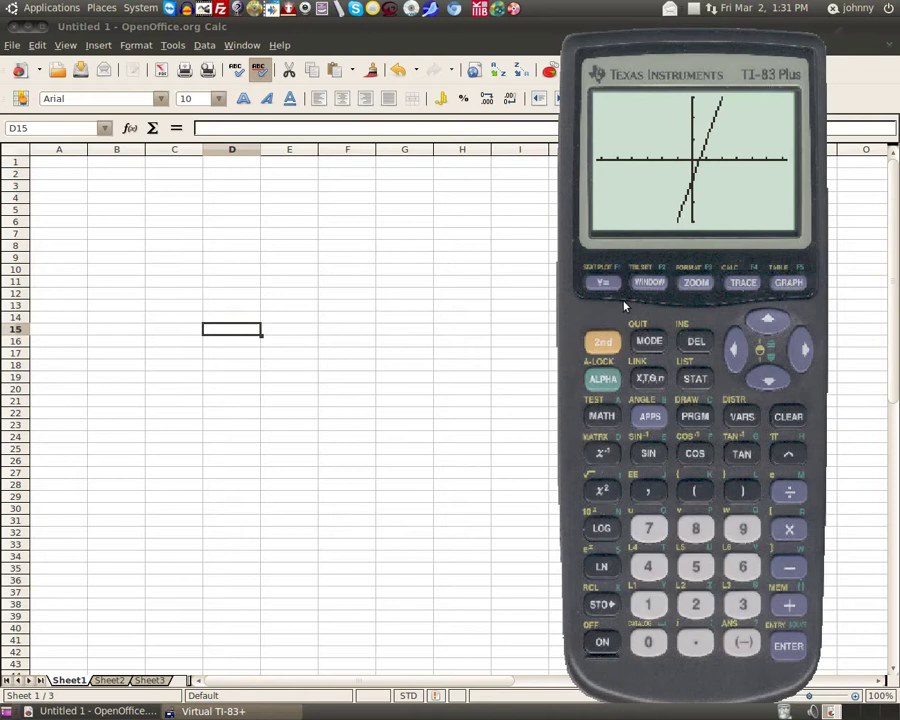
# Step: Review the Y1 equation, its graph and its table of X and Y values on the calculator
pyautogui.click(606, 288)
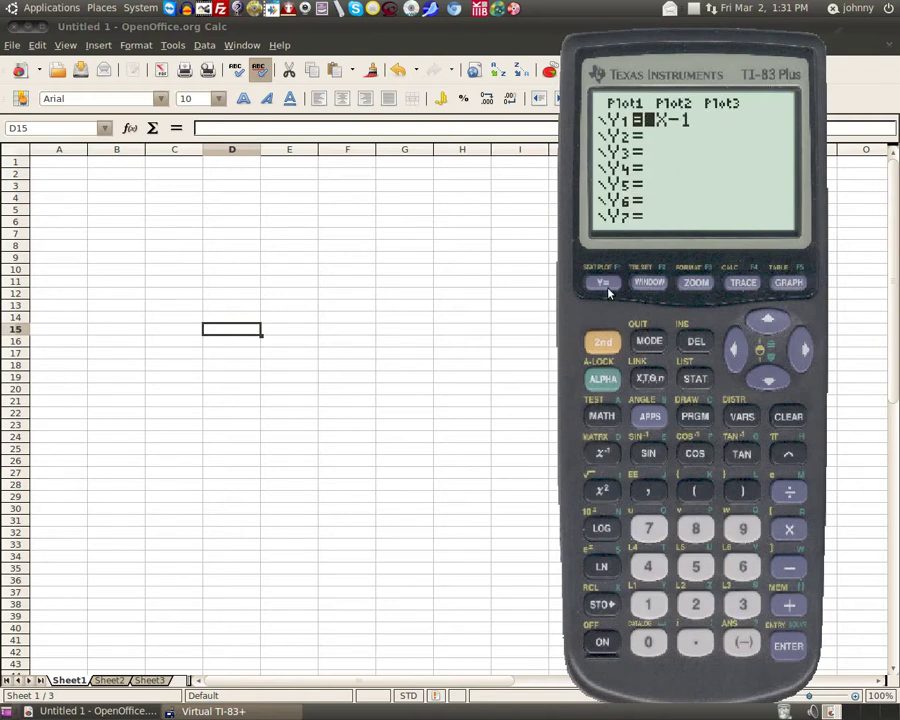
pyautogui.click(785, 285)
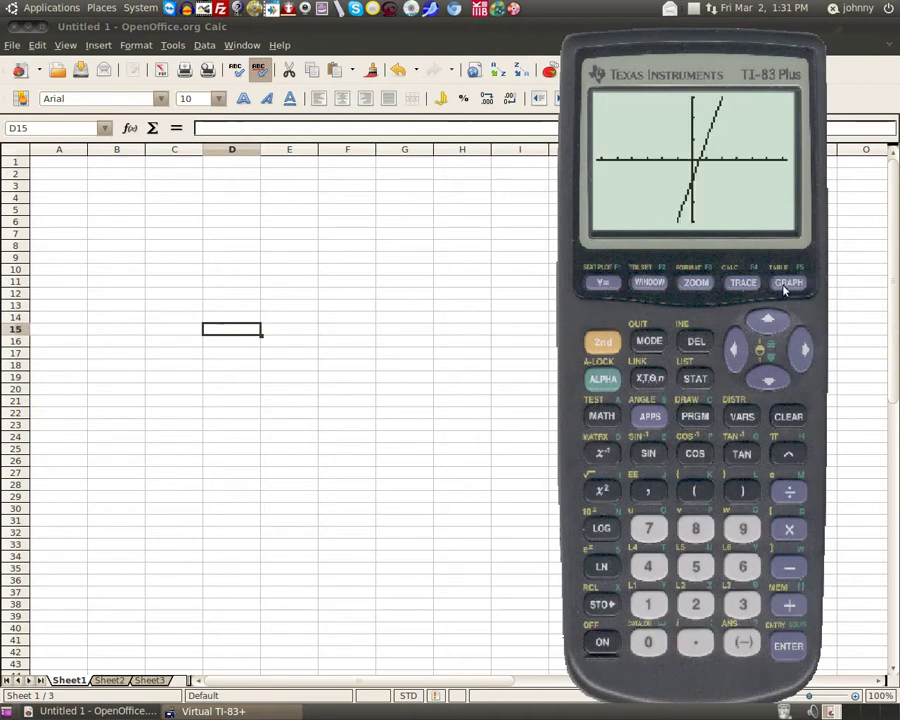
pyautogui.click(612, 347)
pyautogui.click(780, 285)
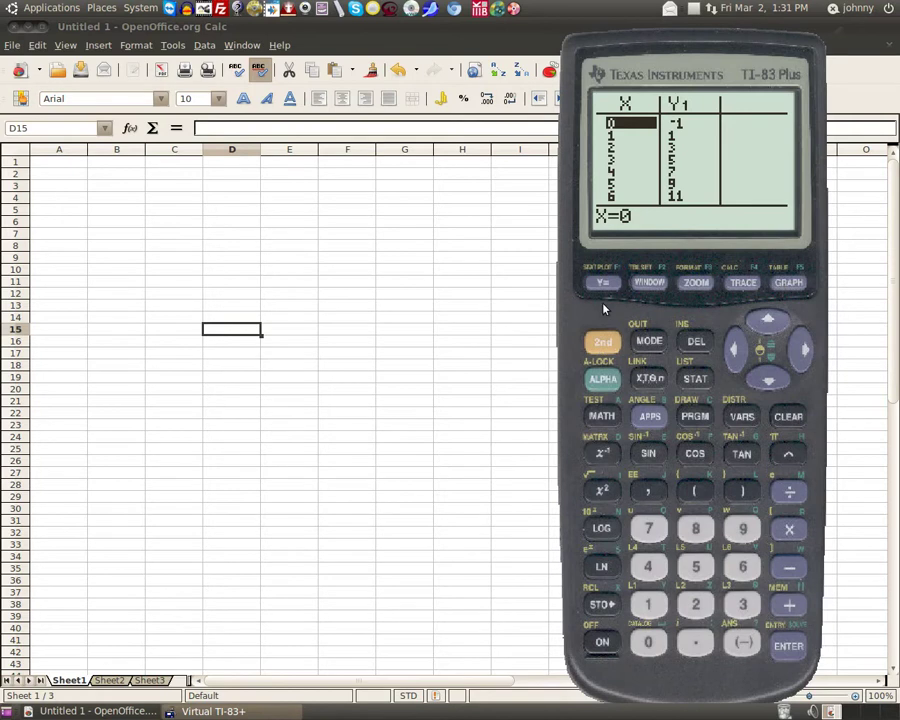
pyautogui.click(603, 283)
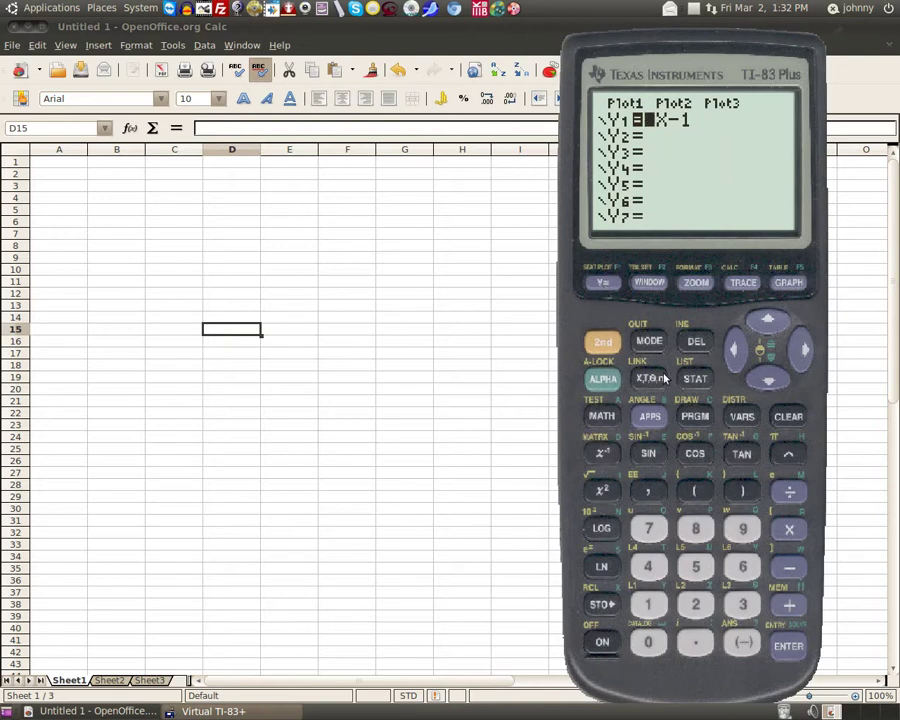
# Step: Switch to the OpenOffice.org Calc spreadsheet and enter the header X in cell A1
pyautogui.moveTo(675, 62); pyautogui.dragTo(631, 62)
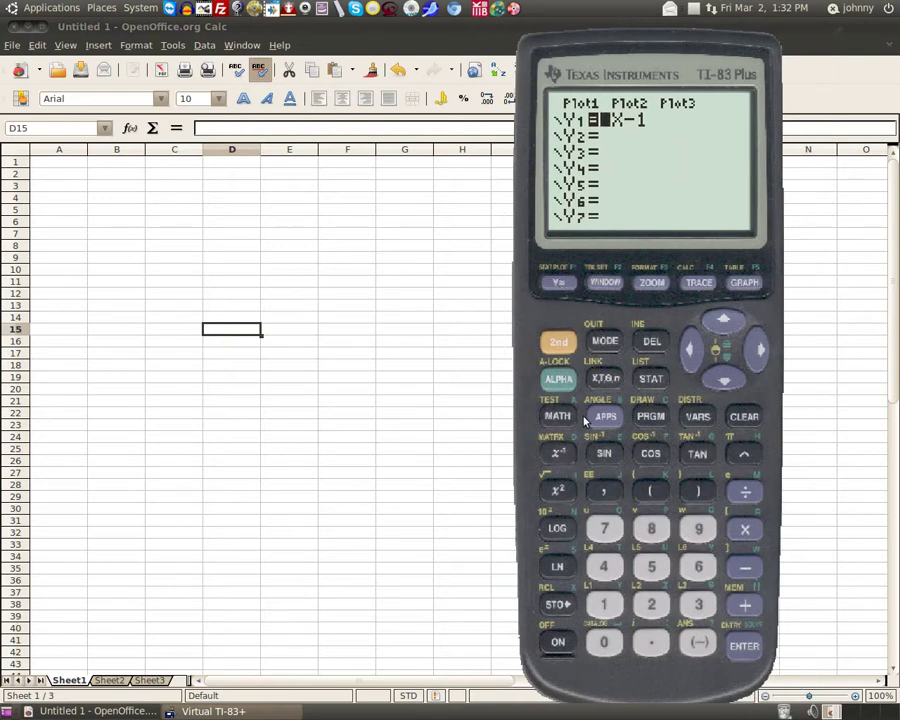
pyautogui.moveTo(585, 420); pyautogui.dragTo(681, 420)
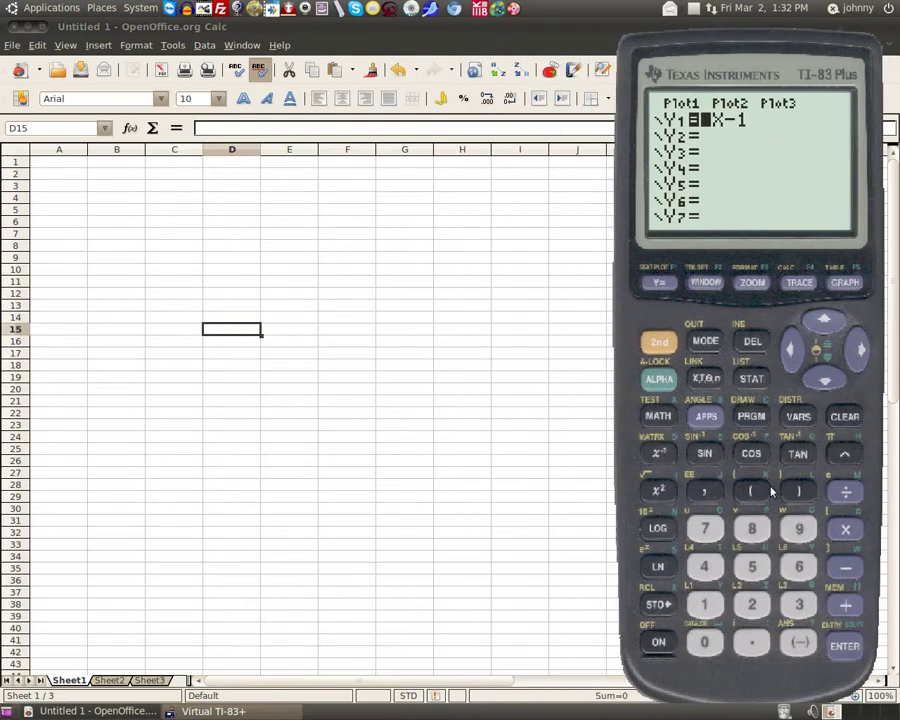
pyautogui.click(446, 44)
pyautogui.click(60, 165)
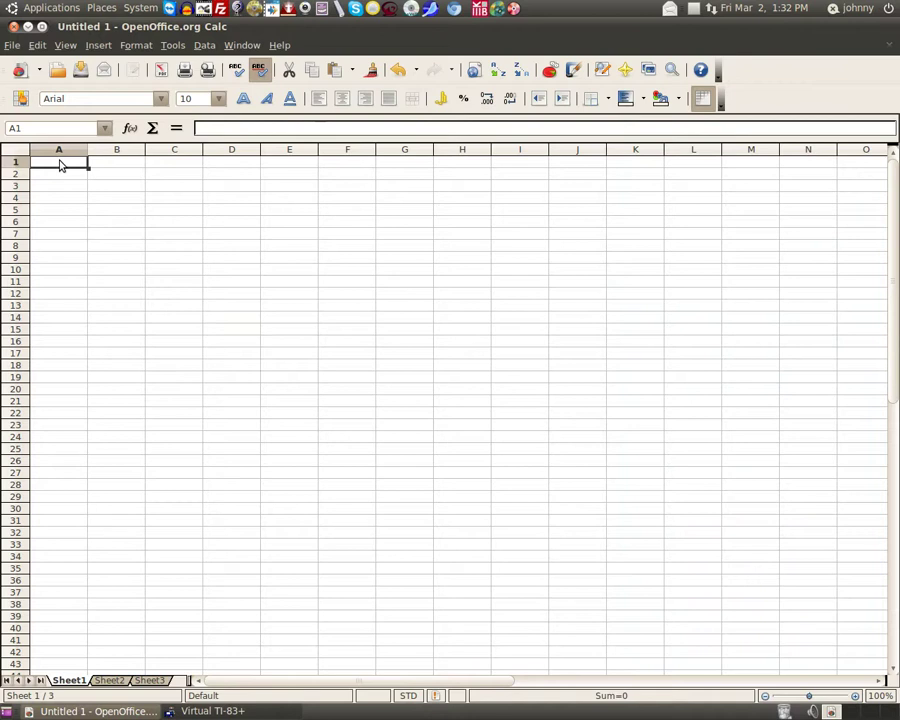
pyautogui.write('X')
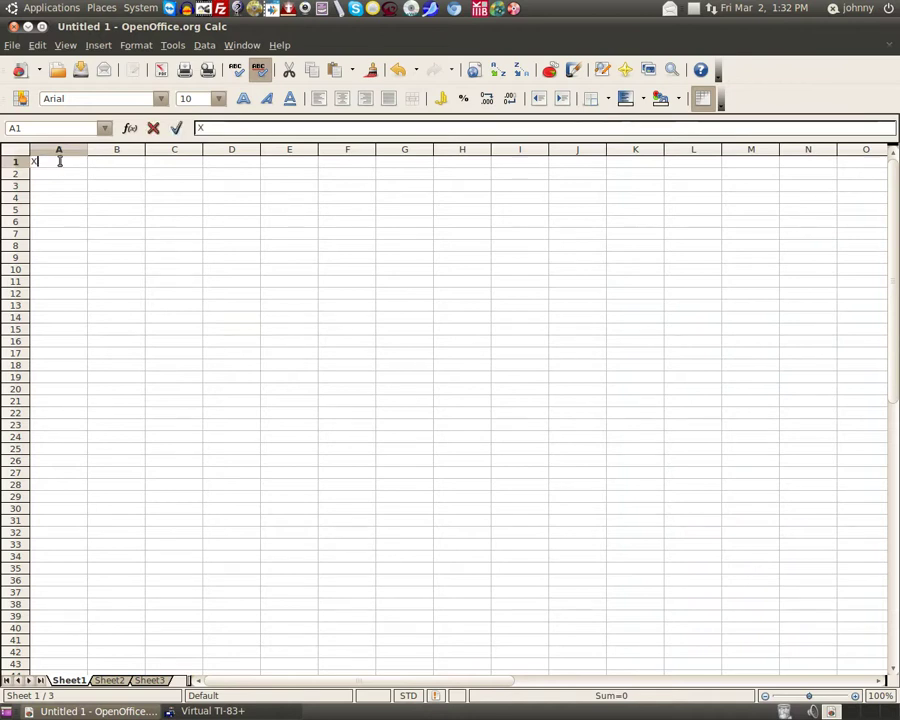
pyautogui.press('Return')
pyautogui.press('Up')
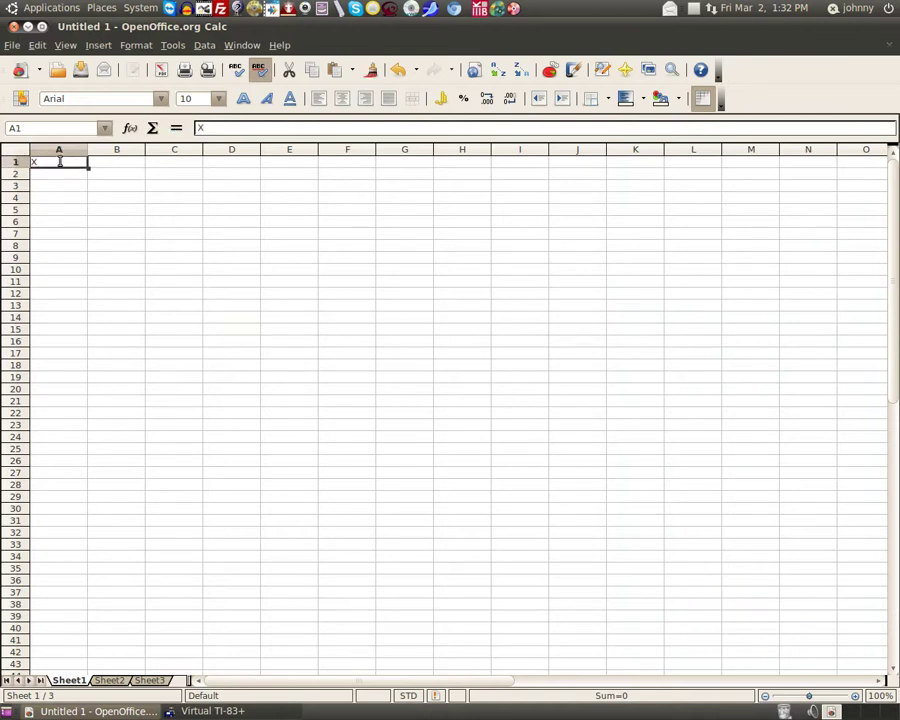
# Step: Enter a lowercase y as the header in cell B1
pyautogui.press('Right')
pyautogui.write('y')
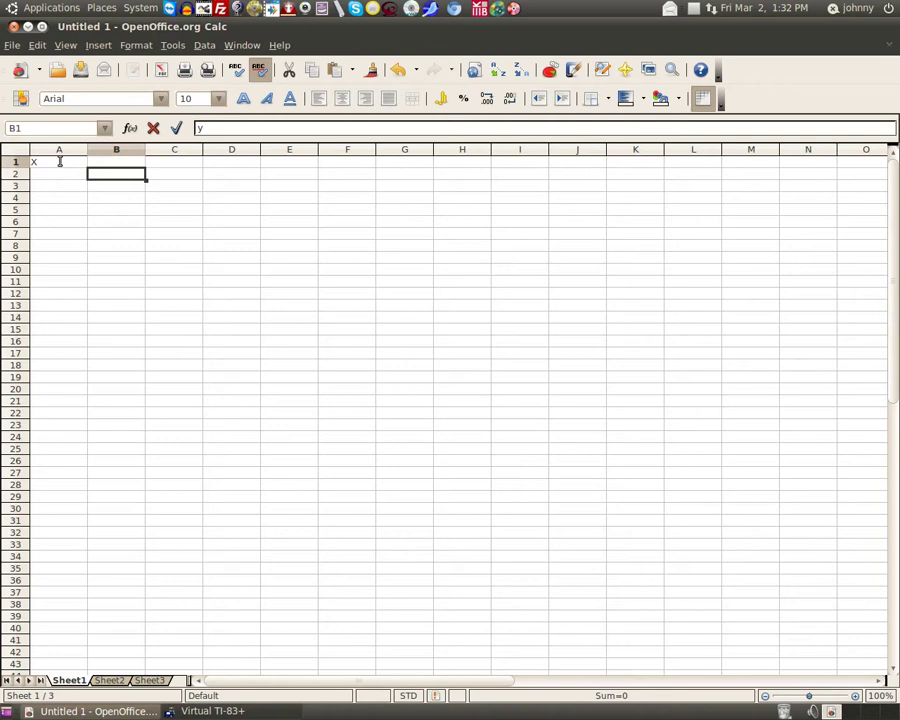
pyautogui.press('Return')
pyautogui.press('Up')
pyautogui.press('Left')
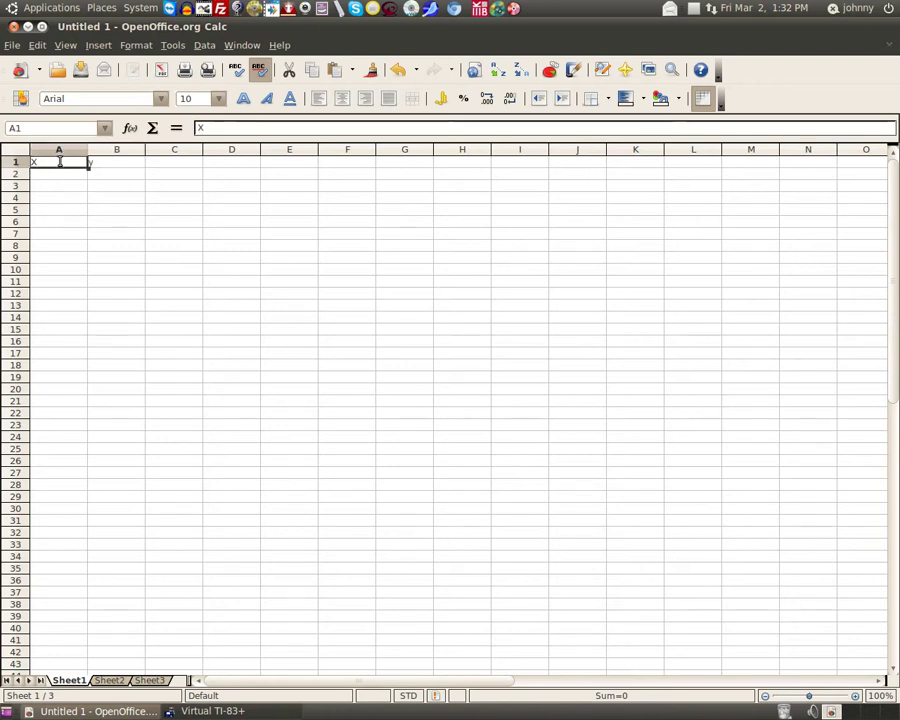
pyautogui.press('Right')
pyautogui.press('Left')
pyautogui.press('Right')
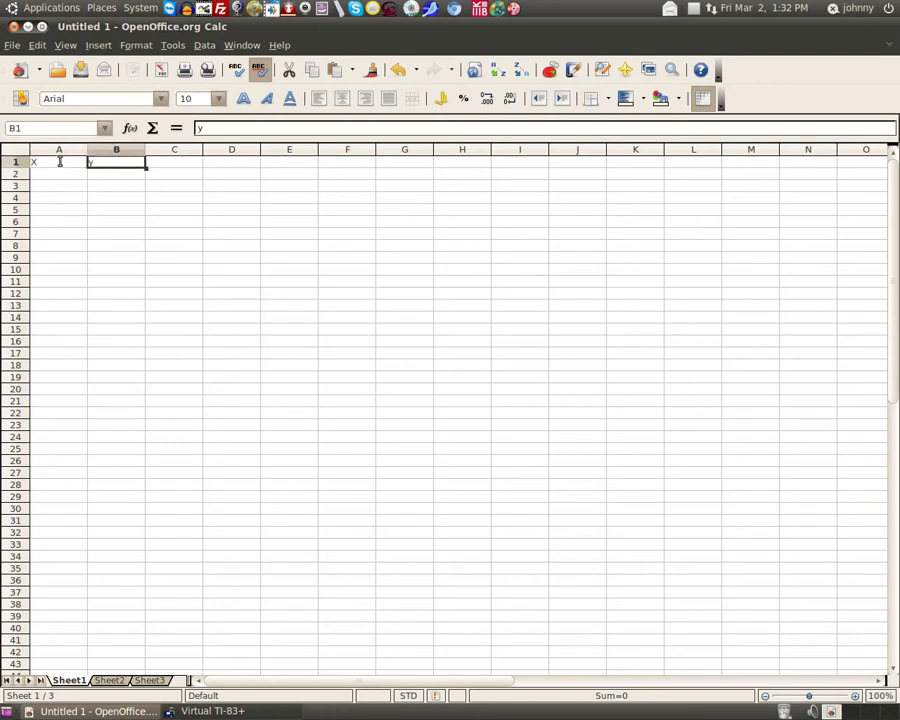
# Step: Delete the contents of cell B1 and enter an uppercase Y as its header
pyautogui.press('Delete')
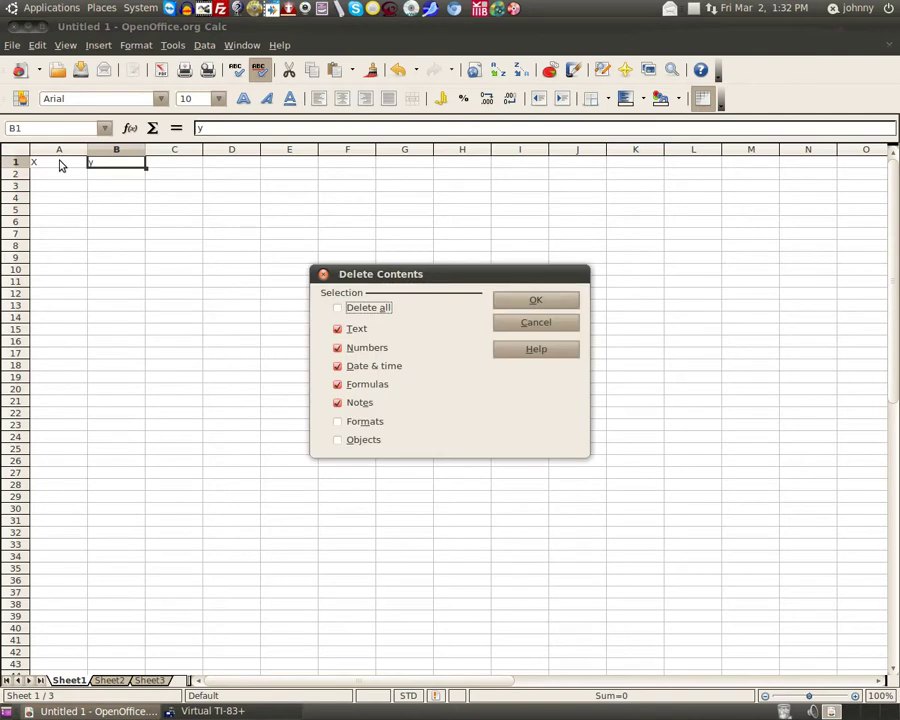
pyautogui.press('Return')
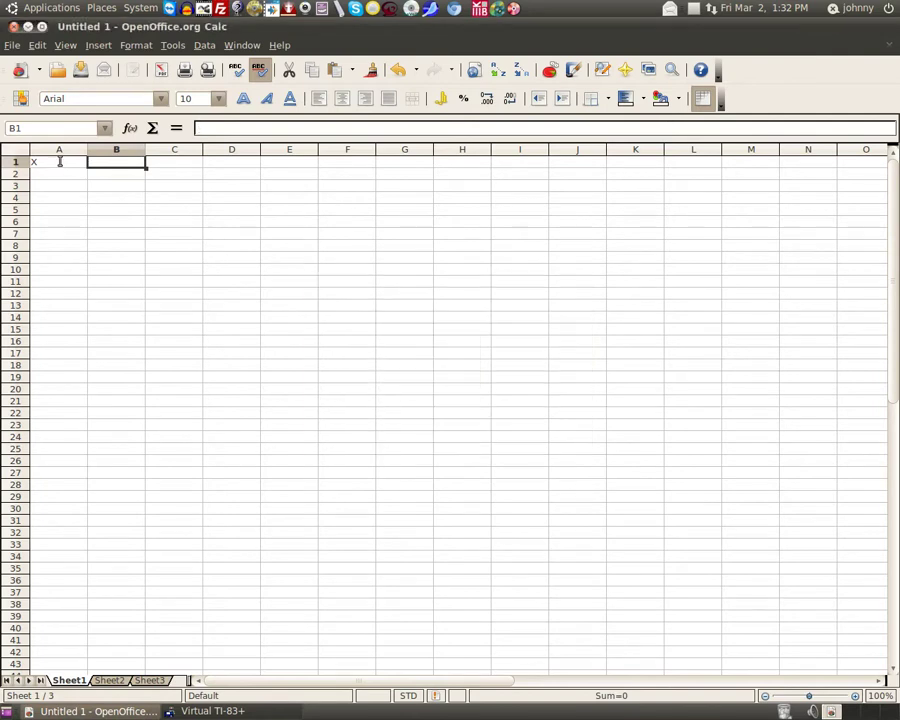
pyautogui.write('Y')
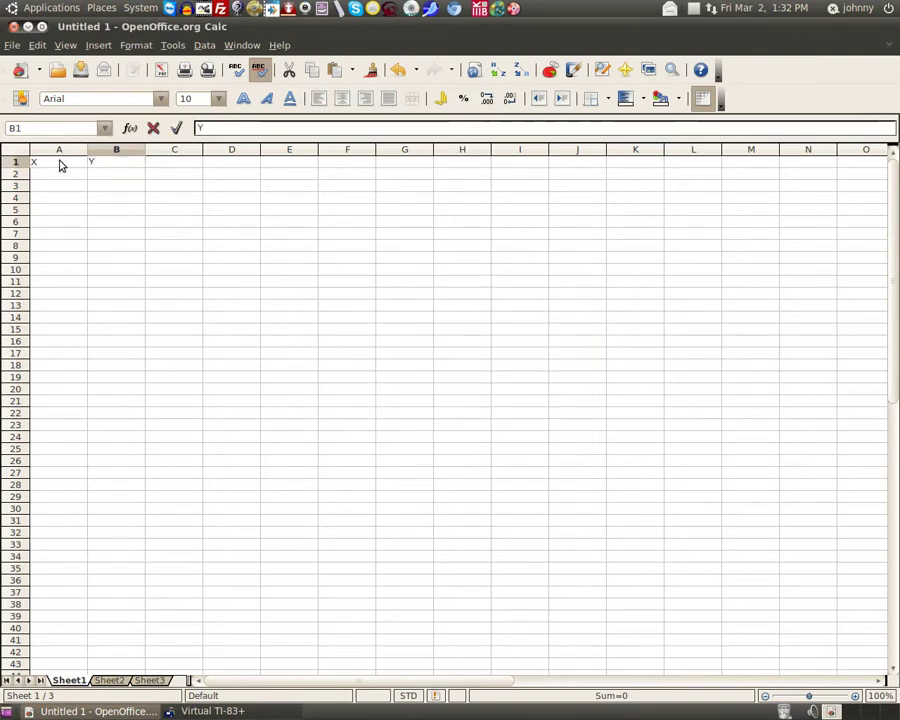
pyautogui.press('Return')
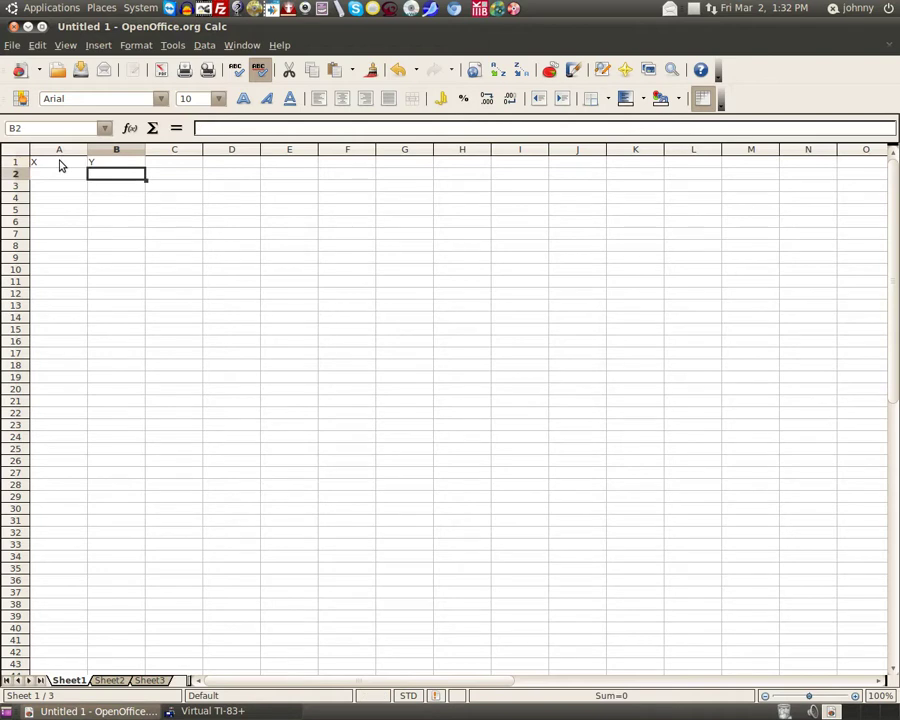
pyautogui.press('Up')
pyautogui.press('Left')
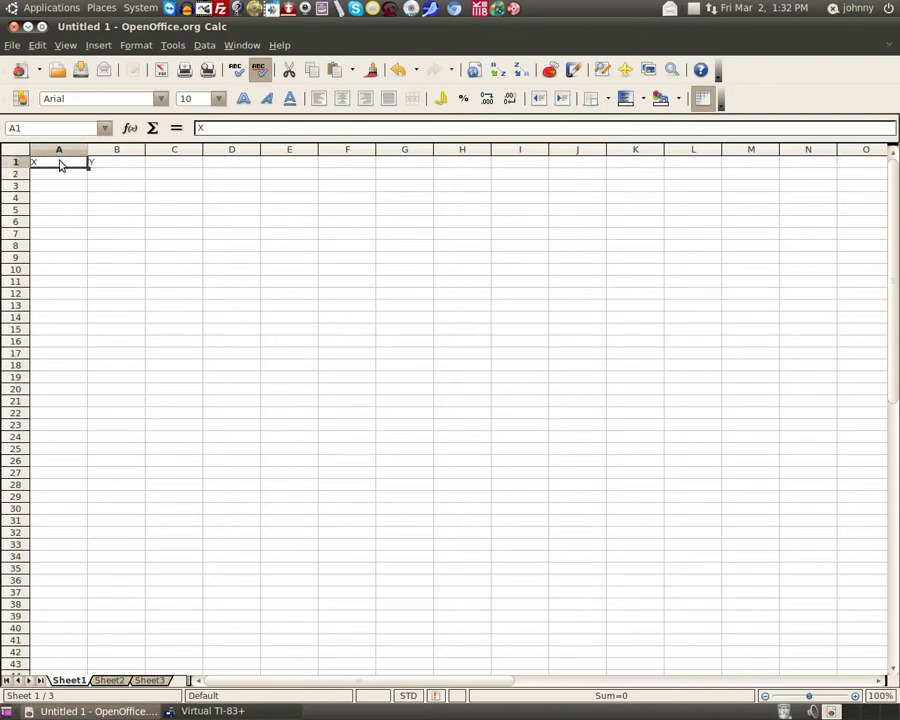
pyautogui.press('Right')
pyautogui.press('Left')
# Step: Enter the first coordinate pair in row 2, with 1 under X and 1 under Y
pyautogui.press('Down')
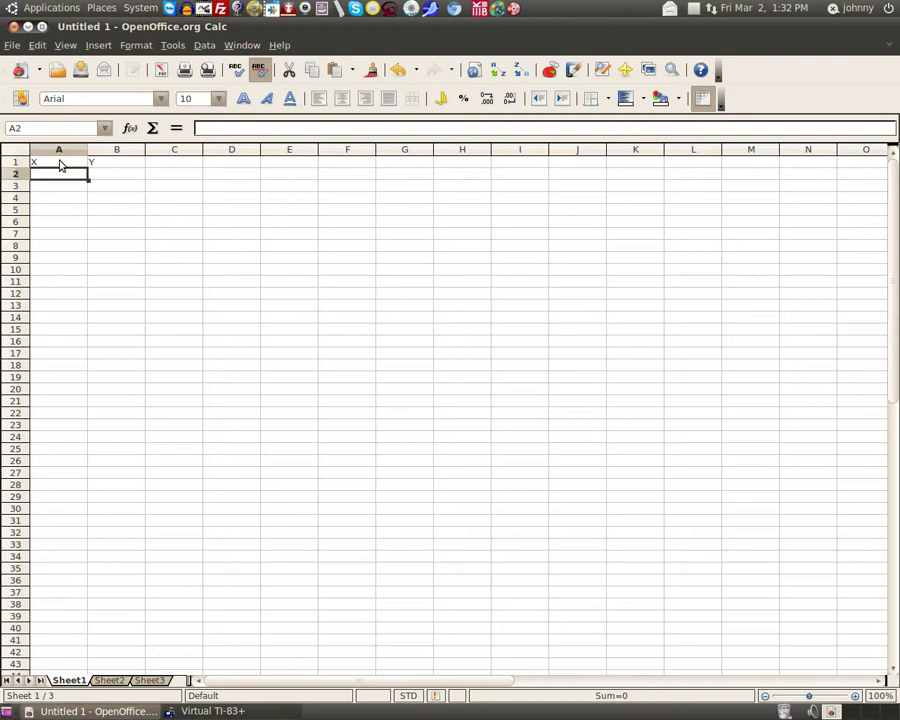
pyautogui.press('Down')
pyautogui.press('Up')
pyautogui.press('Right')
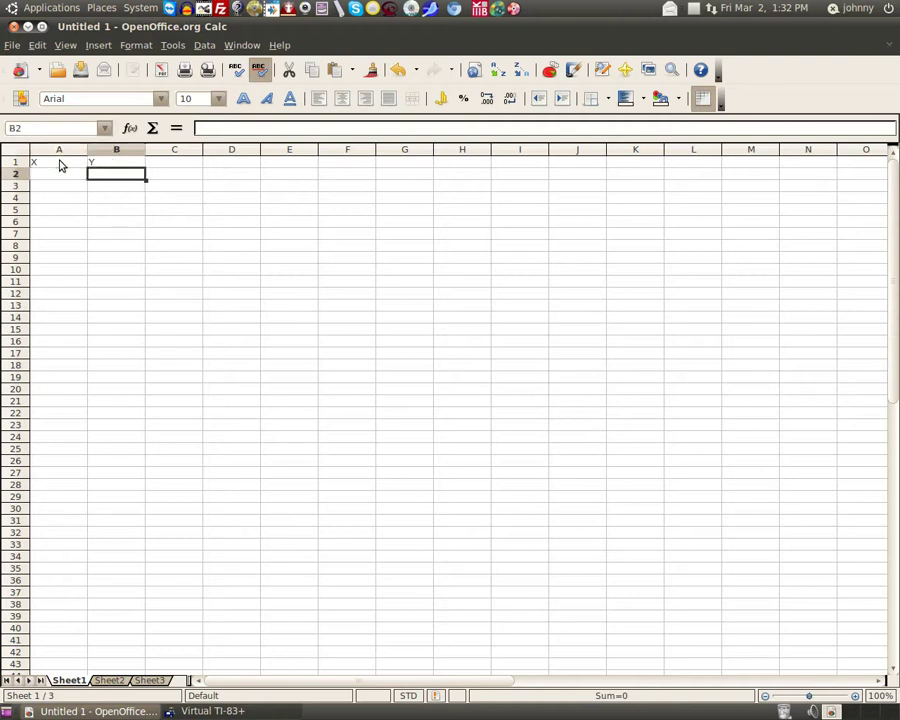
pyautogui.press('Left')
pyautogui.write('1')
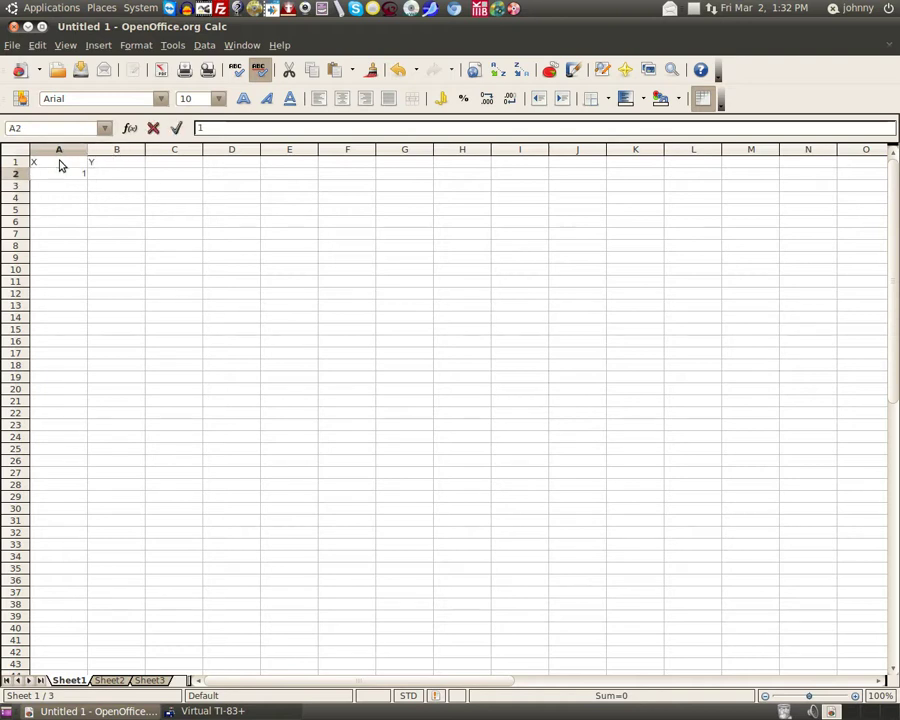
pyautogui.press('Tab')
pyautogui.write('1')
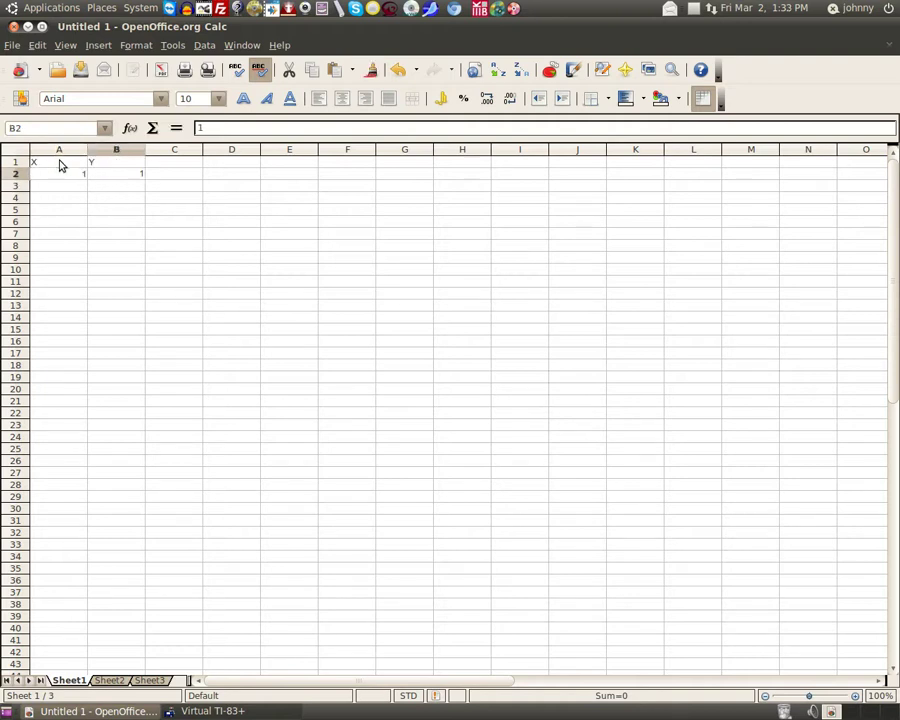
pyautogui.press('Return')
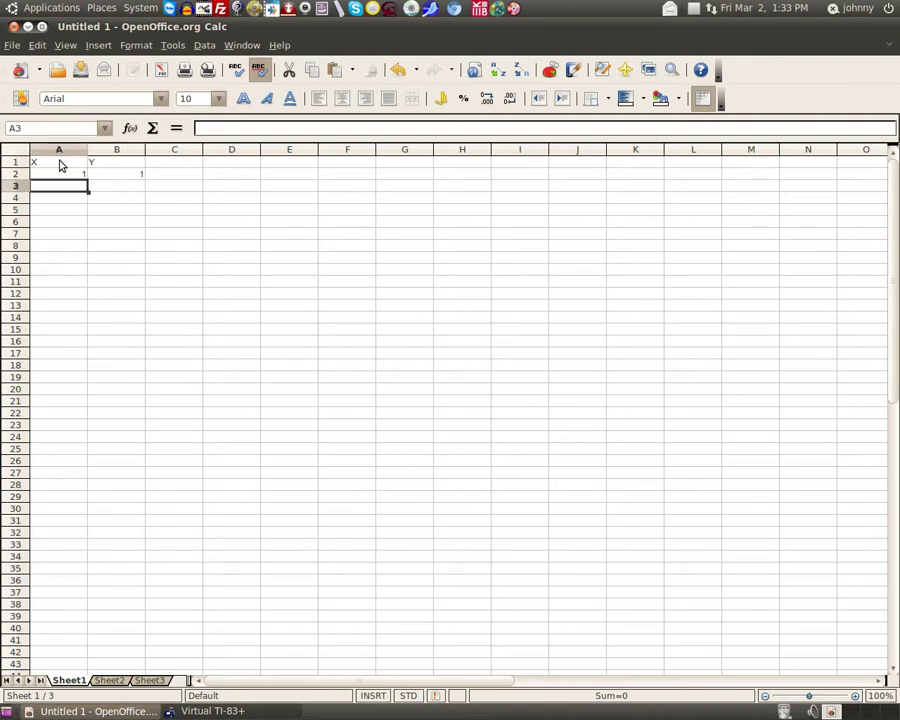
# Step: Enter the second coordinate pair in row 3, with 3 under X and 5 under Y
pyautogui.write('3')
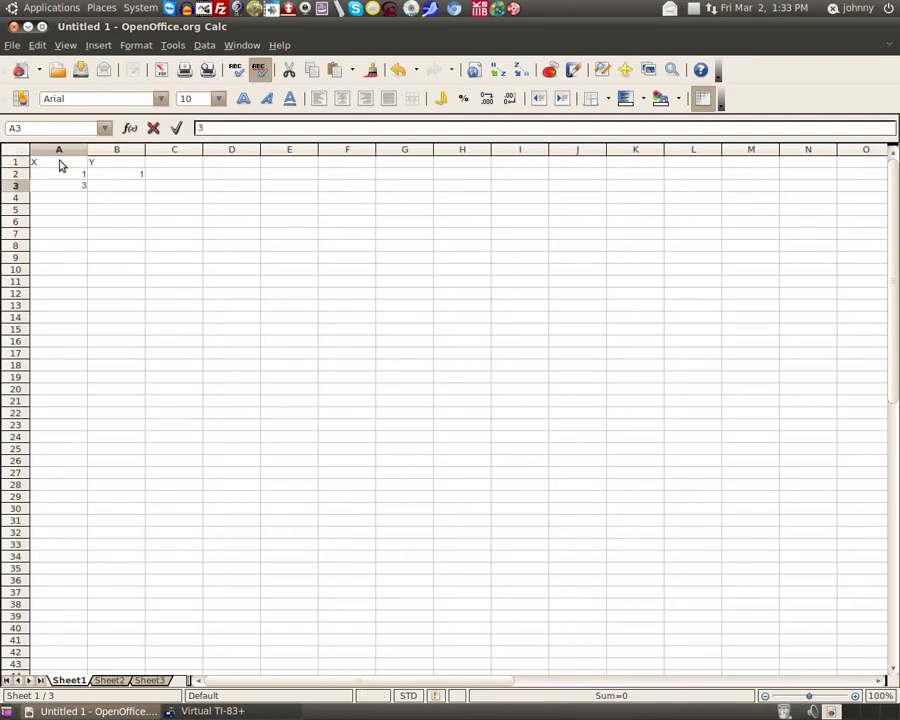
pyautogui.press('Tab')
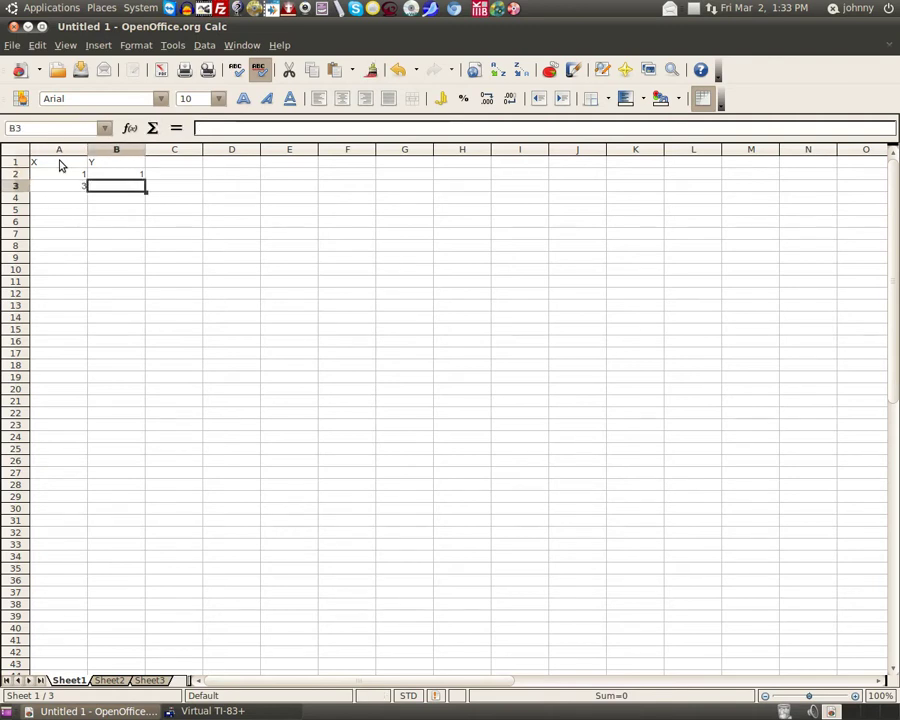
pyautogui.write('5')
pyautogui.press('Return')
# Step: Review the X and Y headers and the two coordinate pairs beneath them cell by cell
pyautogui.press('Up')
pyautogui.press('Up')
pyautogui.press('Up')
pyautogui.press('Left')
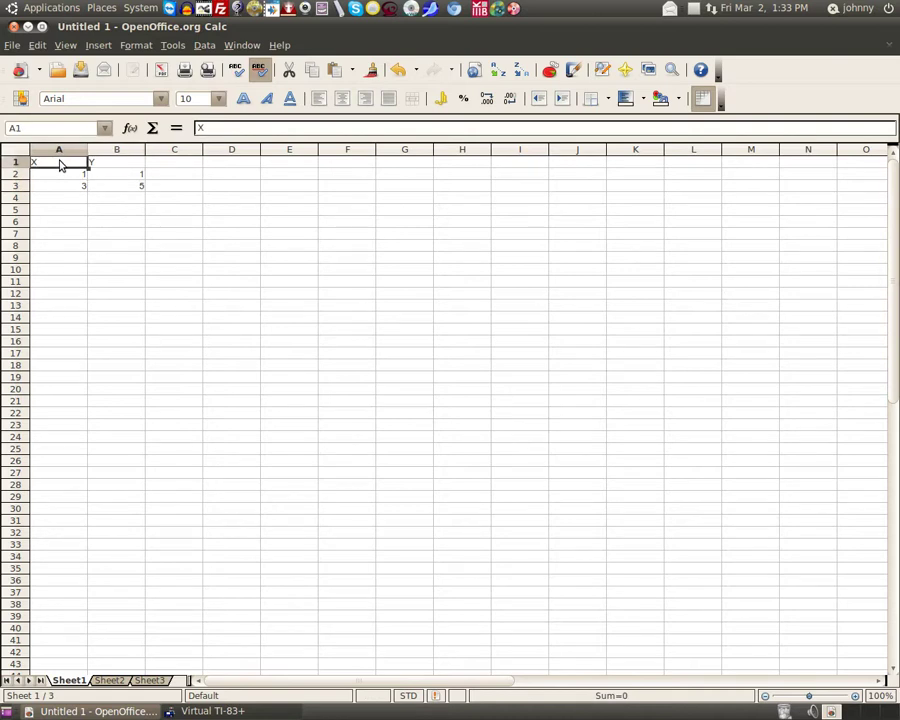
pyautogui.press('Right')
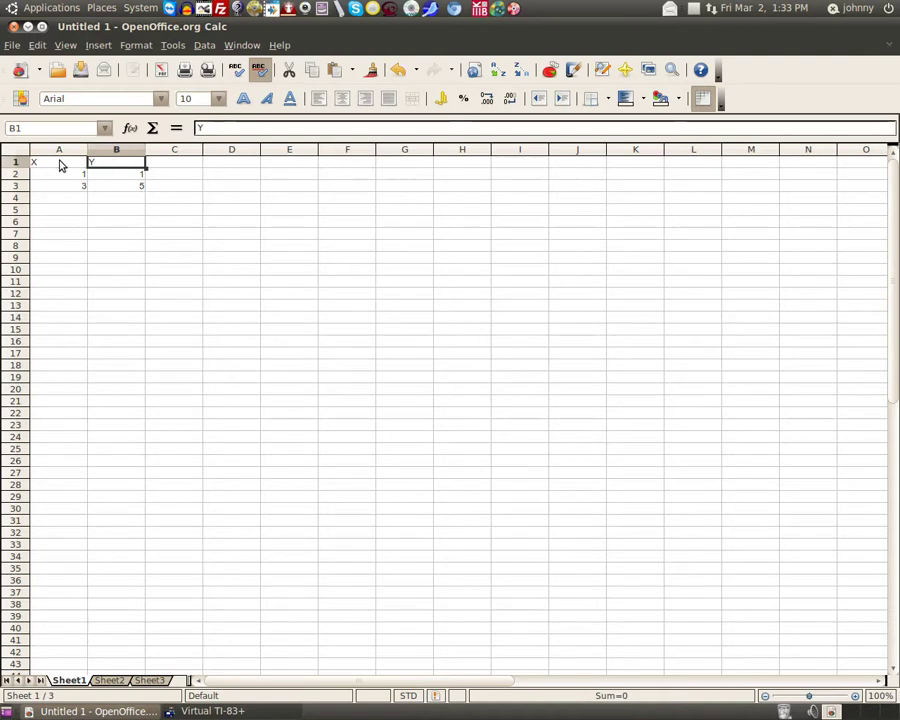
pyautogui.press('Left')
pyautogui.press('Down')
pyautogui.press('Right')
pyautogui.press('Down')
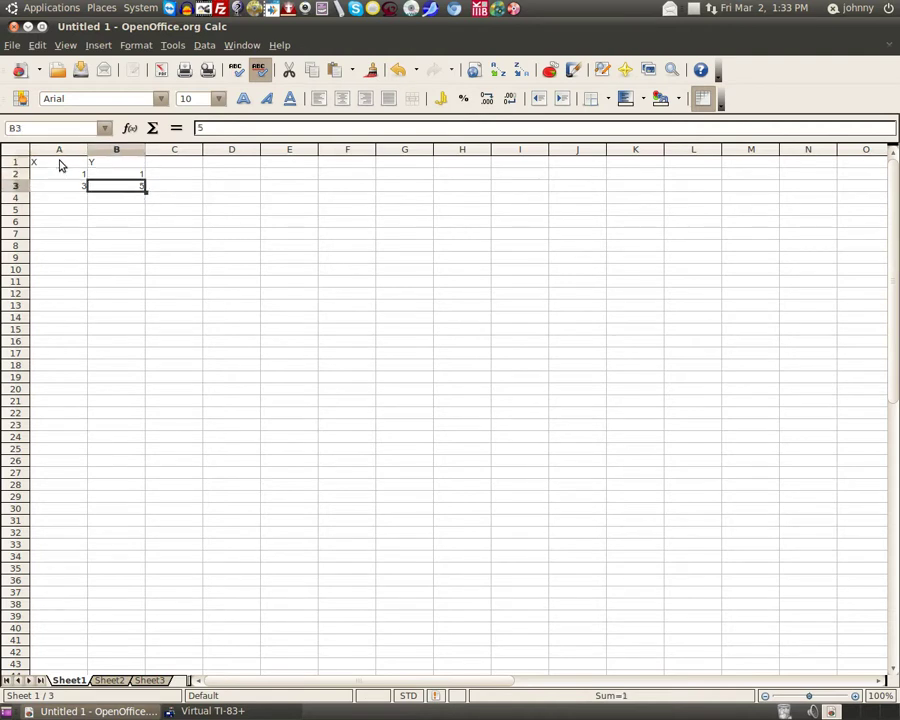
pyautogui.press('Left')
pyautogui.press('Up')
pyautogui.press('Up')
# Step: Enter the header Points in cell C1, beside the Y header
pyautogui.press('Right')
pyautogui.press('Right')
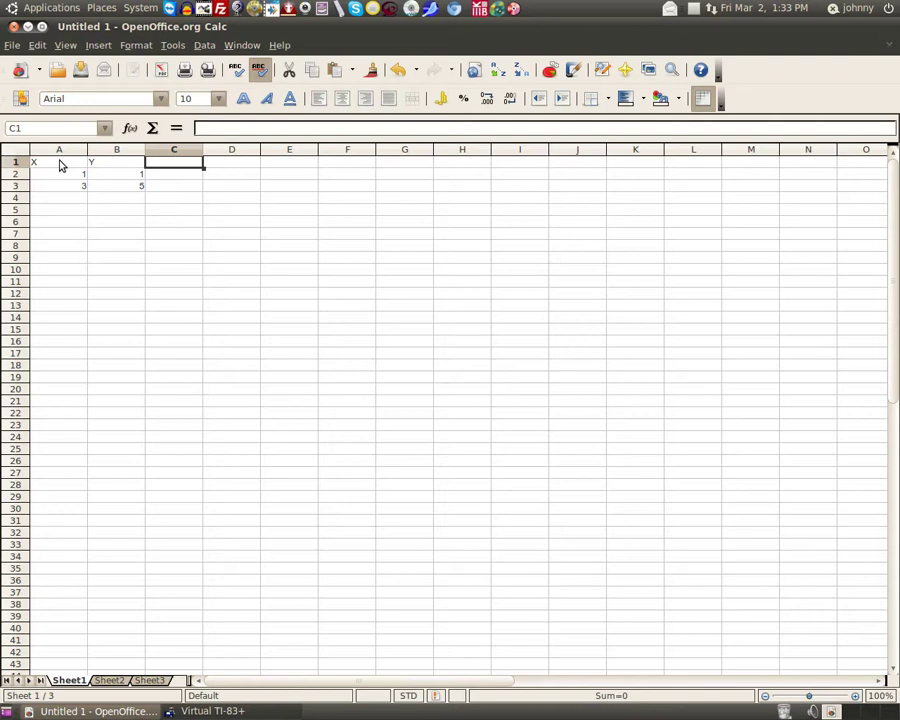
pyautogui.write('Points')
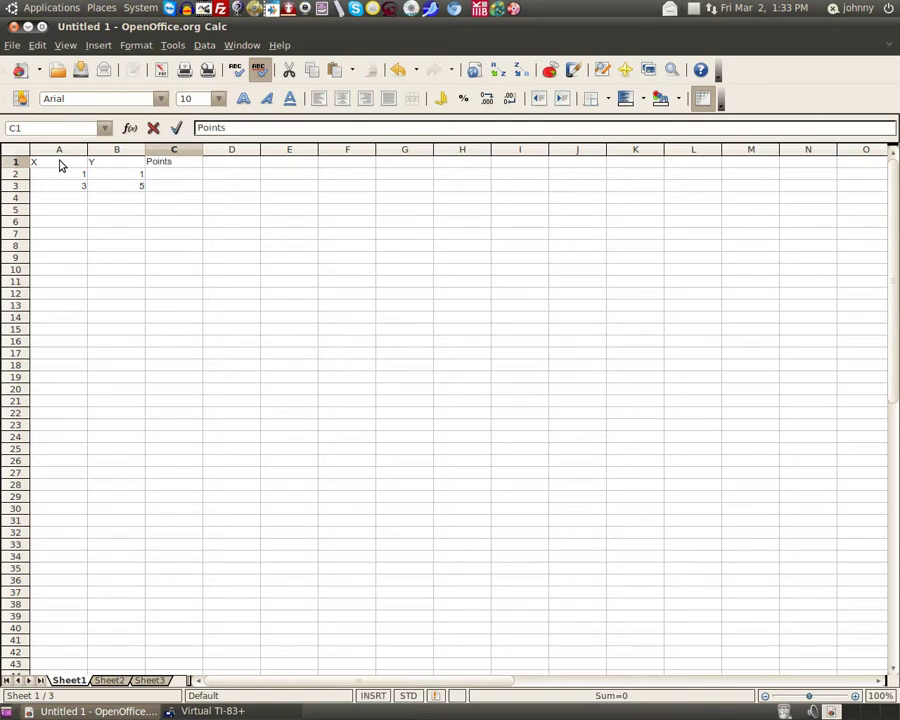
pyautogui.press('Return')
pyautogui.press('Up')
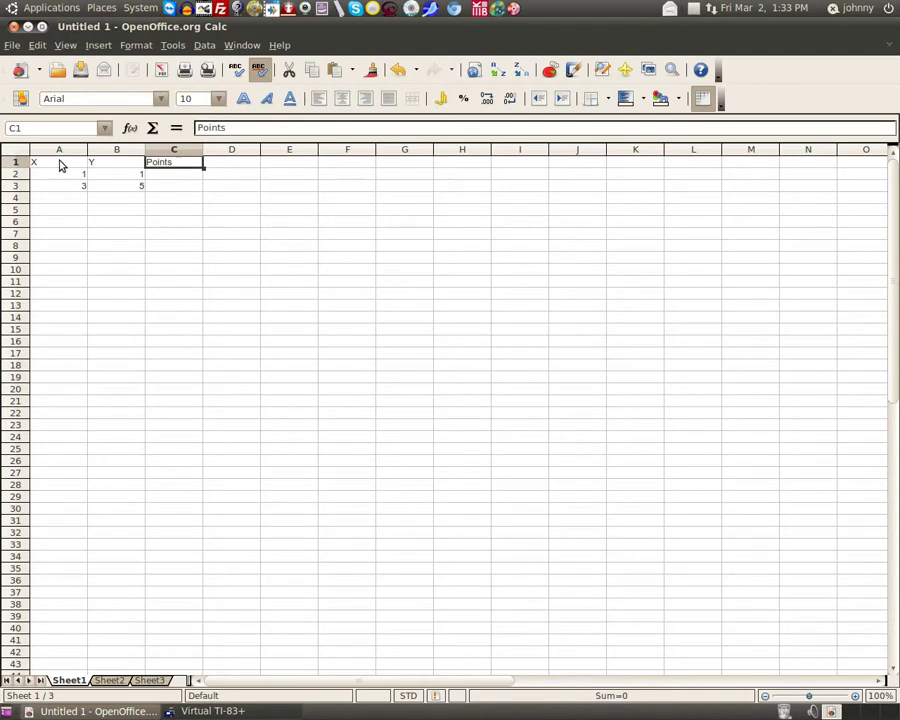
# Step: Select the X and Y headers together with both coordinate pairs, cells A1:B3
pyautogui.press('Left')
pyautogui.press('Left')
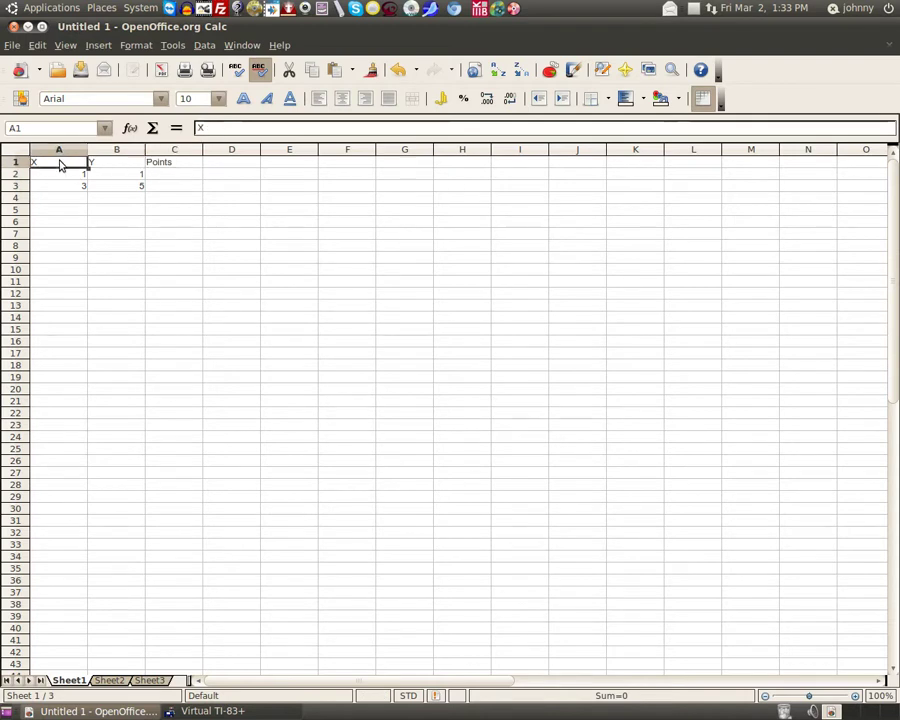
pyautogui.press('Right')
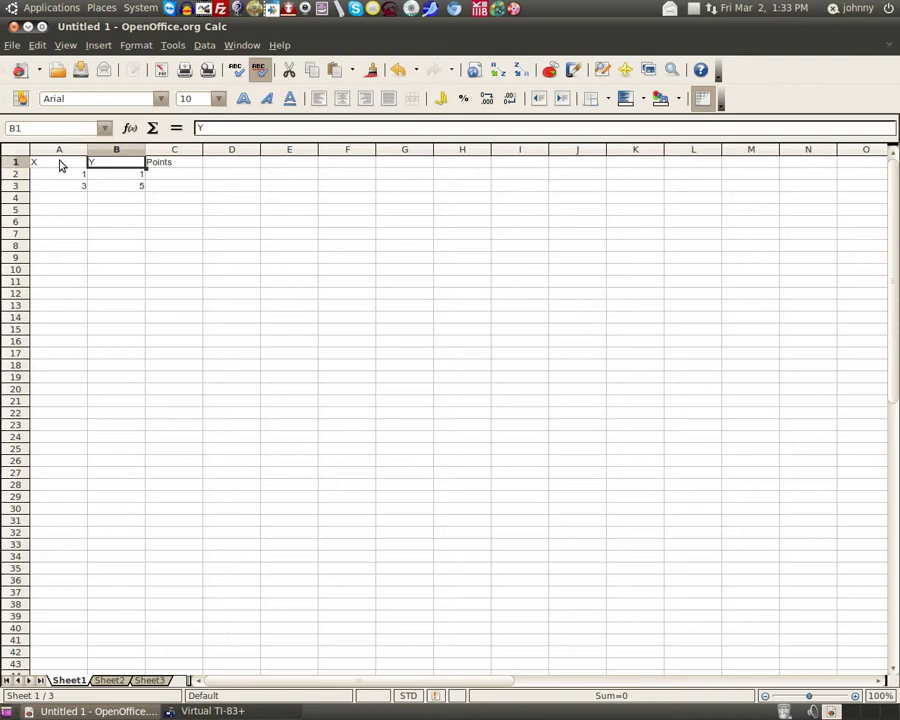
pyautogui.press('Down')
pyautogui.press('Up')
pyautogui.press('Left')
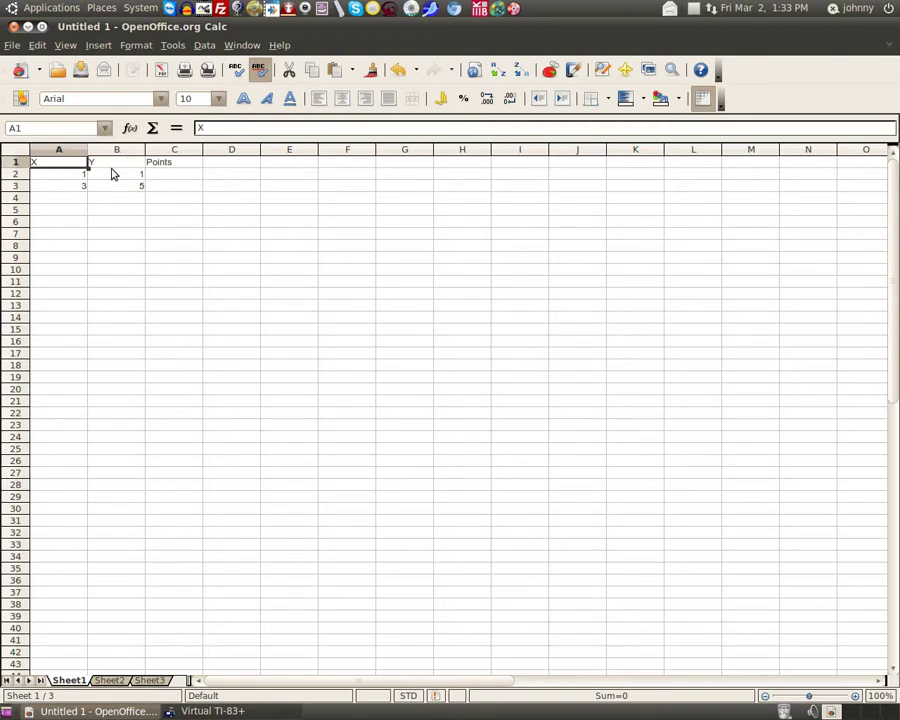
pyautogui.hotkey('shift', 'Down')
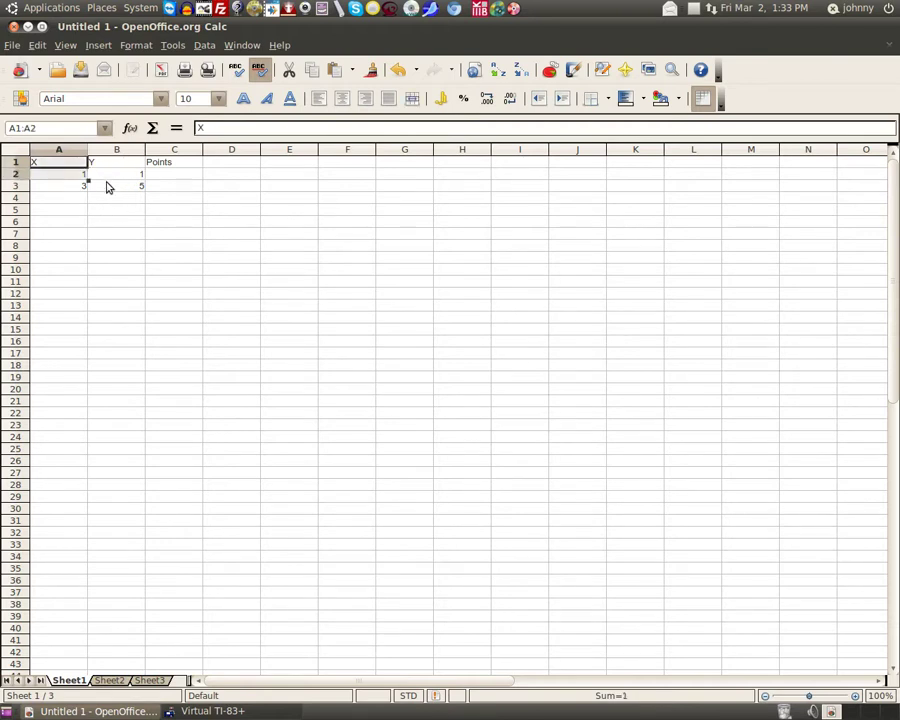
pyautogui.hotkey('shift', 'Down')
pyautogui.hotkey('shift', 'Right')
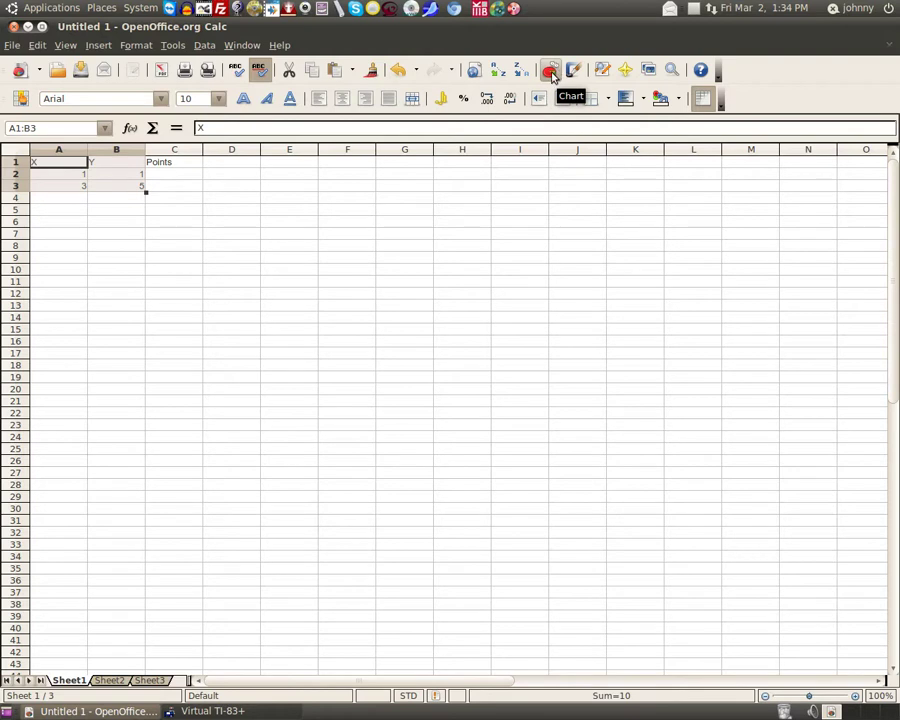
# Step: Insert a chart from the selected cells and set its type to XY (Scatter) with points only
pyautogui.click(551, 75)
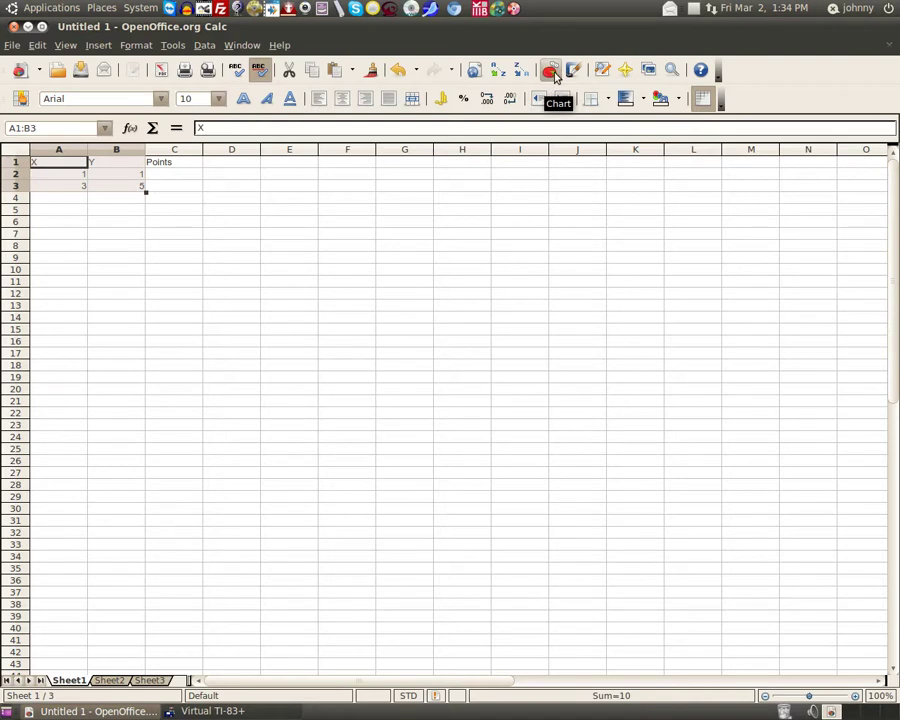
pyautogui.click(556, 77)
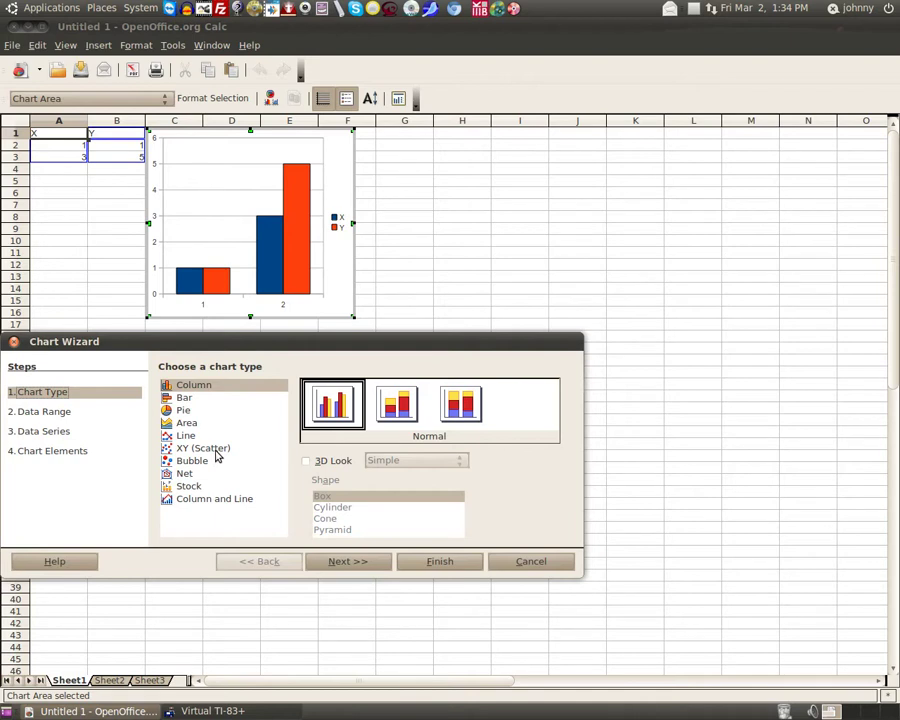
pyautogui.click(214, 448)
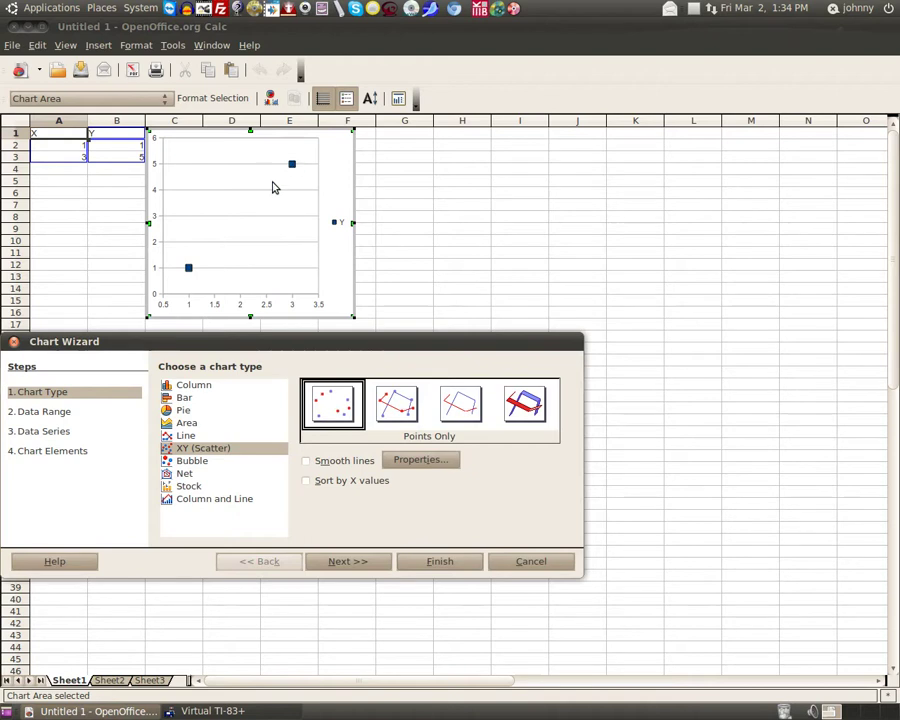
# Step: Keep the default data range and set the data series' name range to $Sheet1.$C$1
pyautogui.click(352, 563)
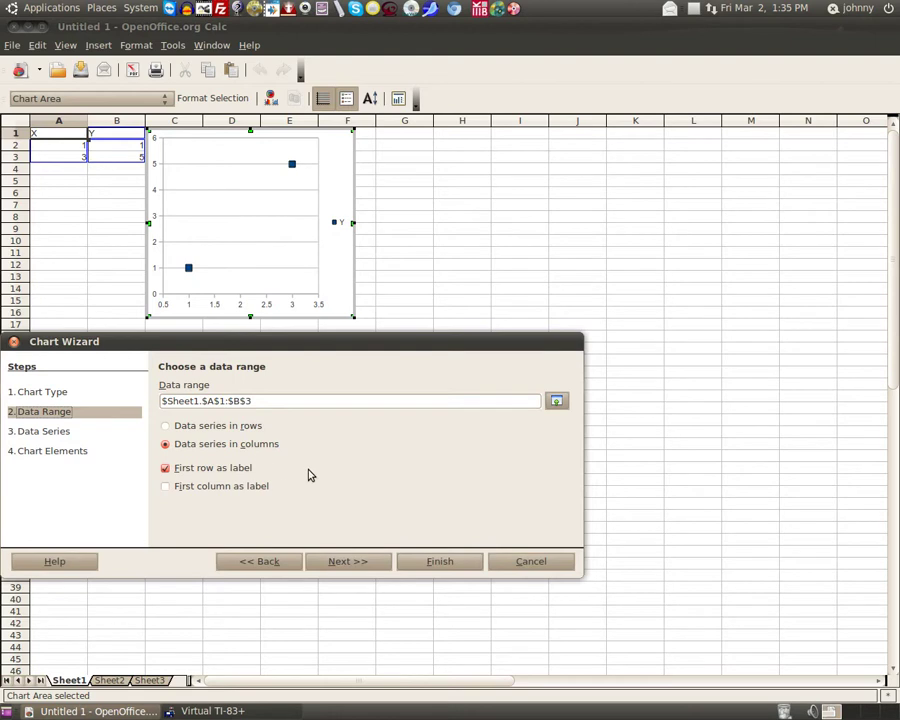
pyautogui.click(348, 562)
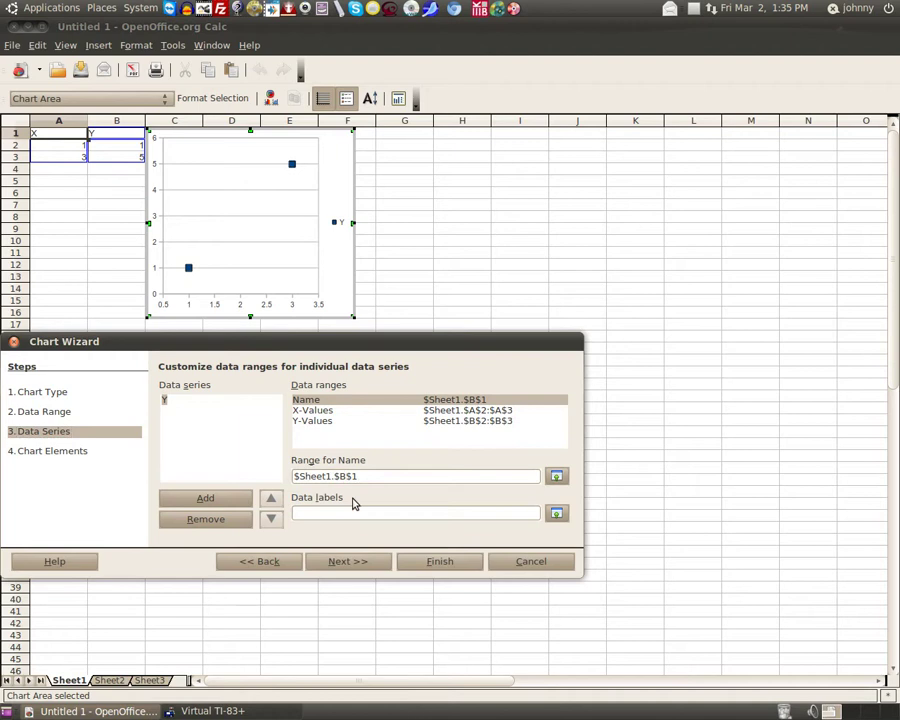
pyautogui.press('BackSpace')
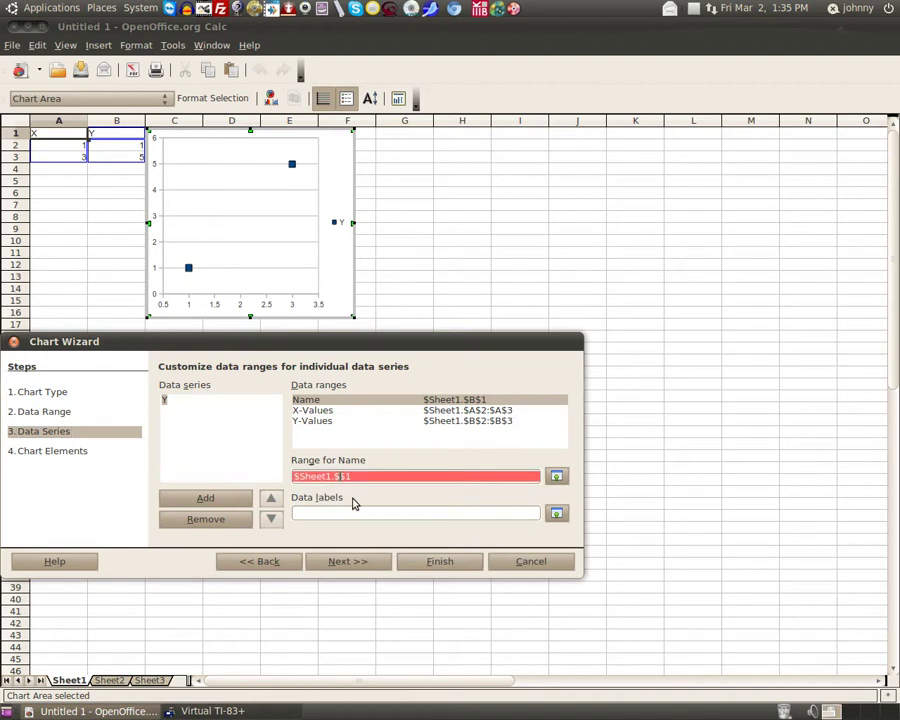
pyautogui.write('C')
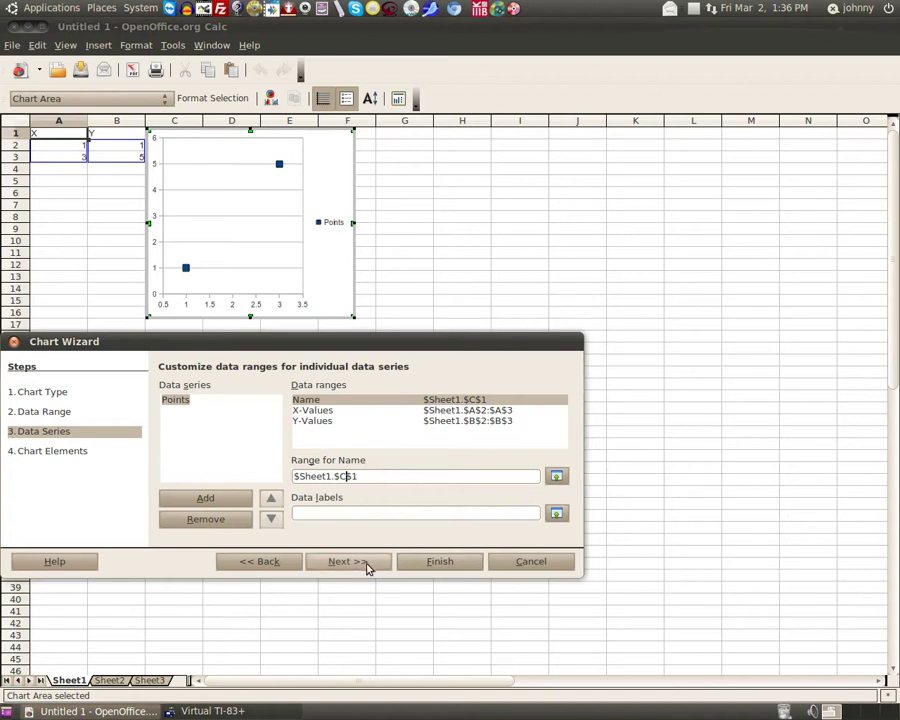
# Step: Give the chart the title My Graph and a subtitle reading "created by" with the author's initials
pyautogui.click(366, 565)
pyautogui.moveTo(292, 344); pyautogui.dragTo(487, 341)
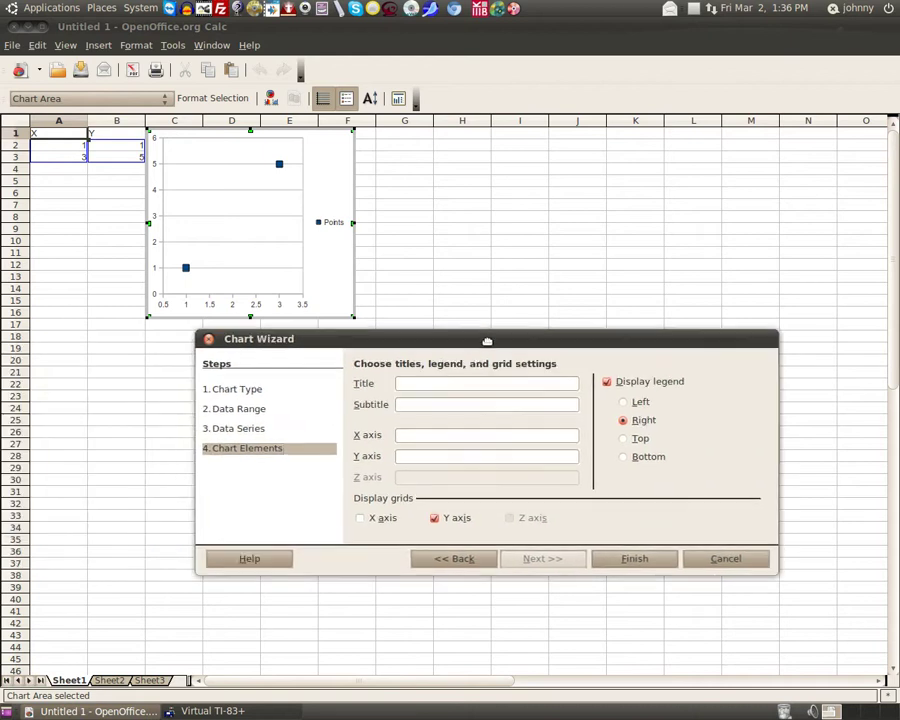
pyautogui.click(432, 384)
pyautogui.write('My')
pyautogui.write('Graph')
pyautogui.click(443, 408)
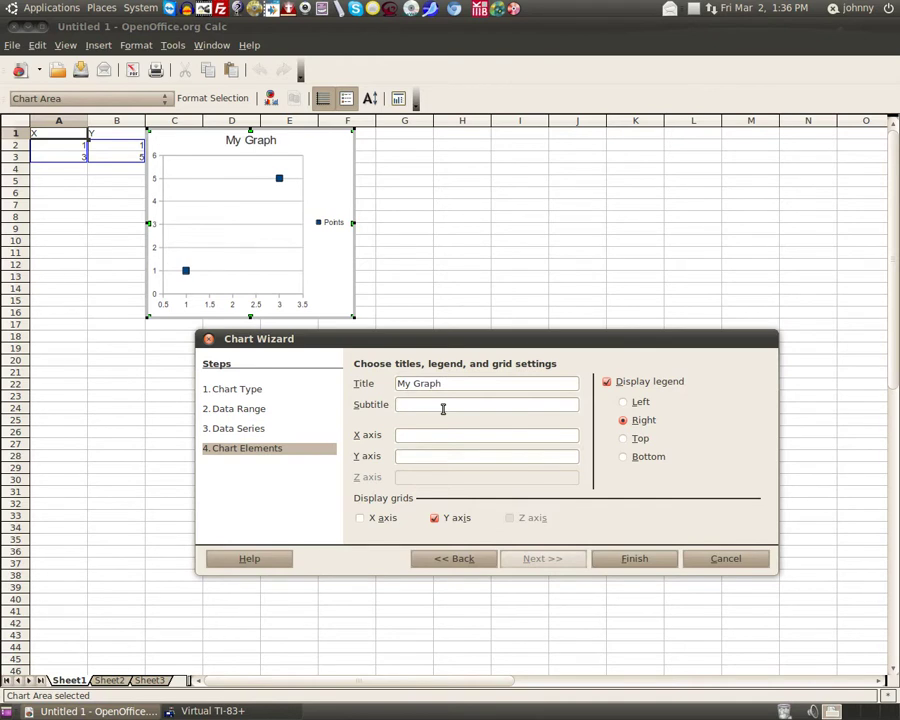
pyautogui.write('created by JHC')
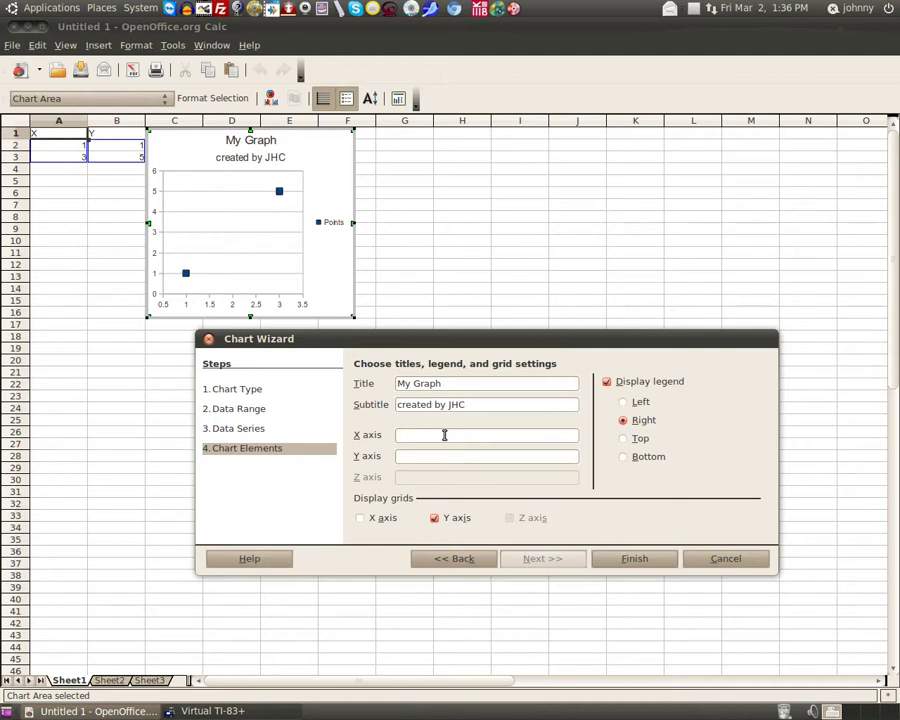
# Step: Title the chart's axes X-axis and Y-axis, and finish creating the chart
pyautogui.write('X-axis')
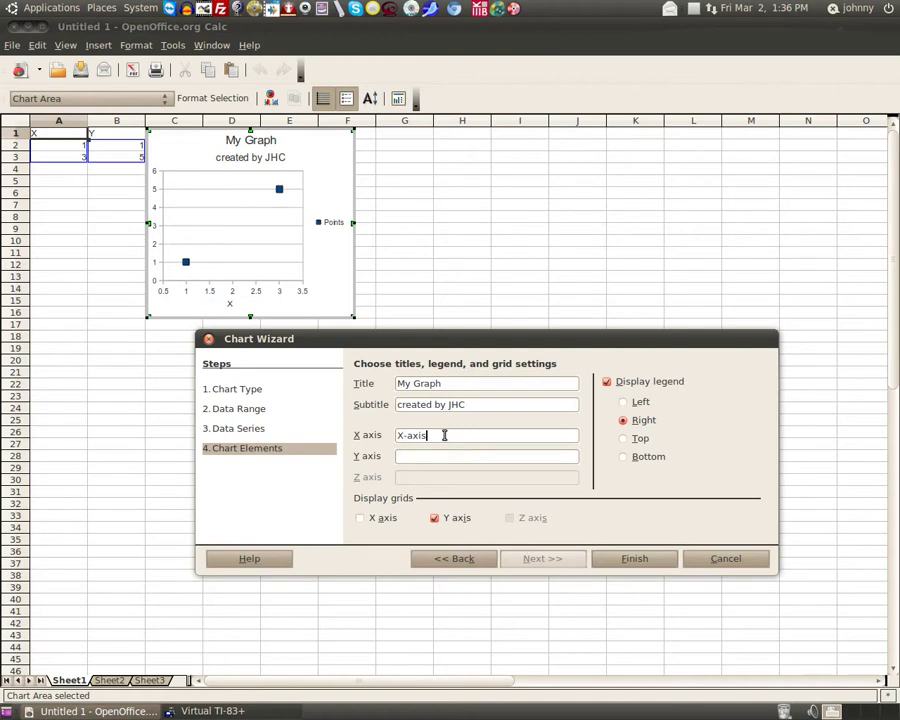
pyautogui.click(455, 455)
pyautogui.write('Y-axis')
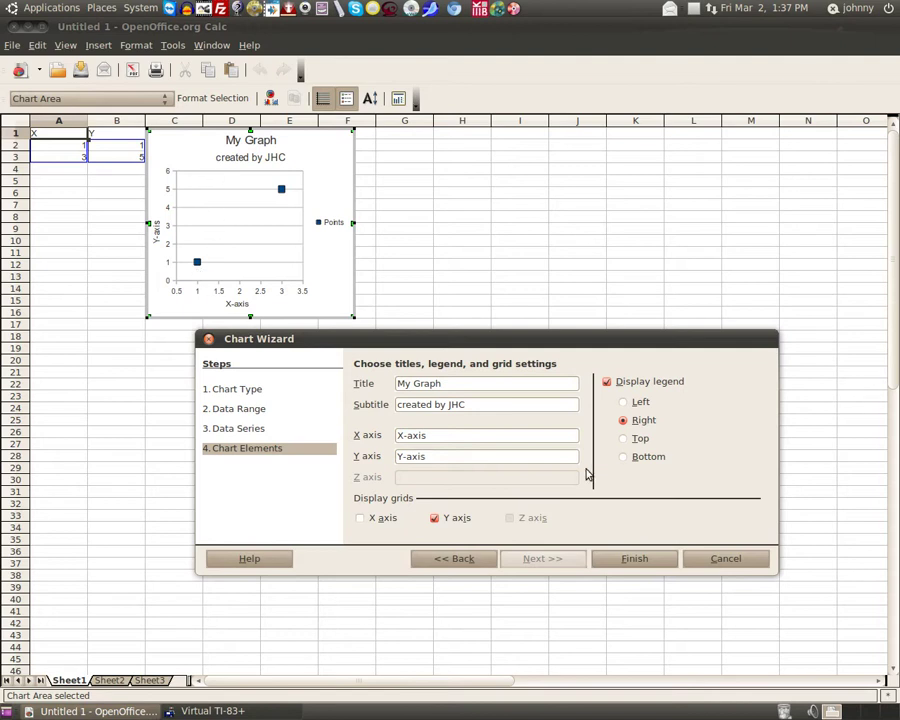
pyautogui.click(360, 519)
pyautogui.click(634, 559)
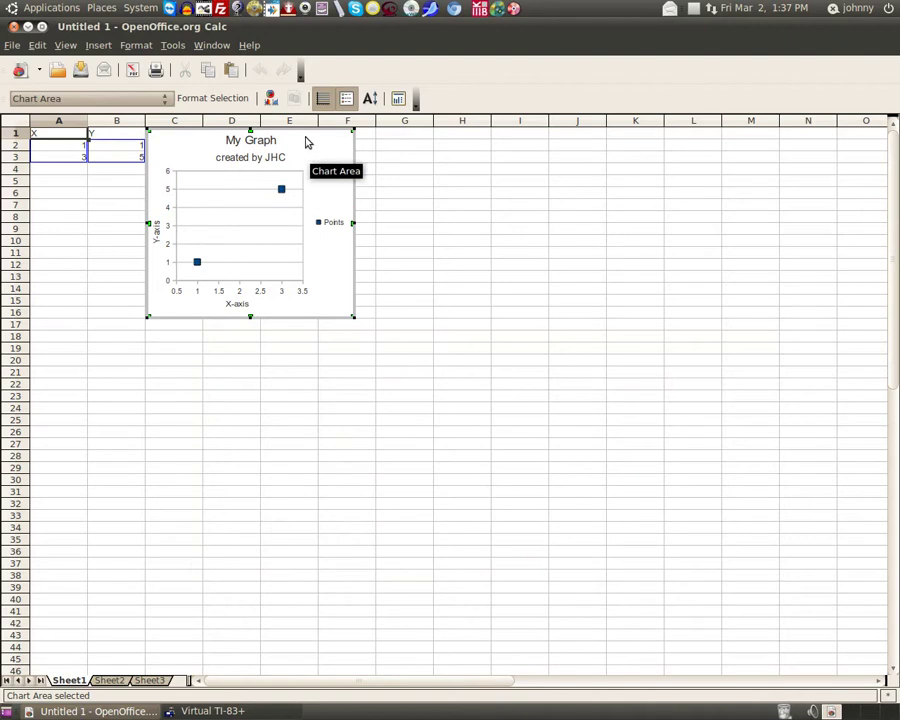
# Step: Move the chart below the data so it starts in column D at row 10, and enlarge it to about column K, row 41
pyautogui.click(325, 268)
pyautogui.moveTo(325, 268); pyautogui.dragTo(307, 252)
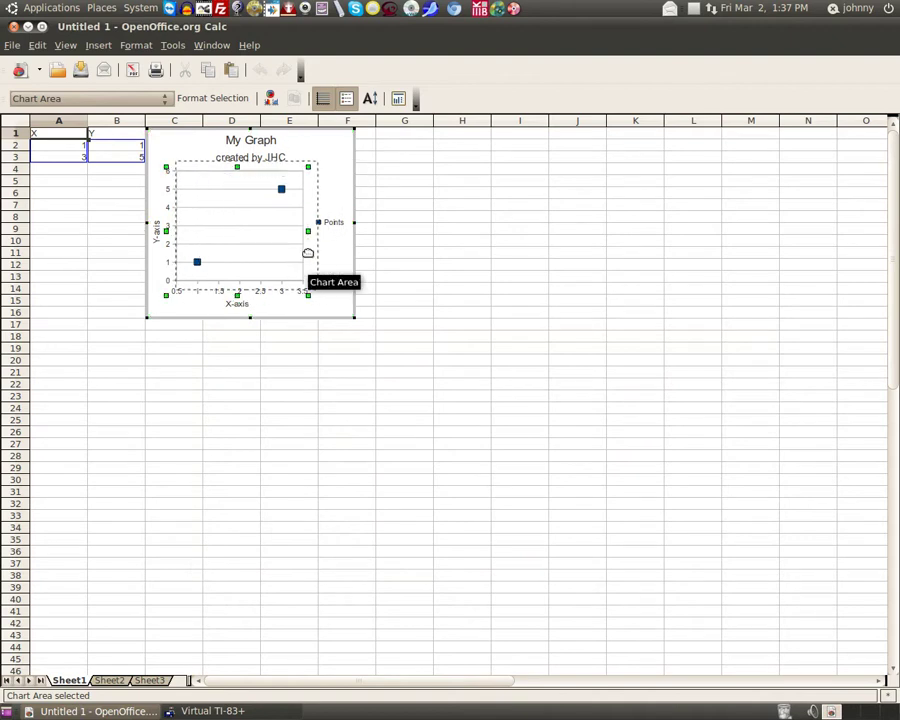
pyautogui.click(347, 311)
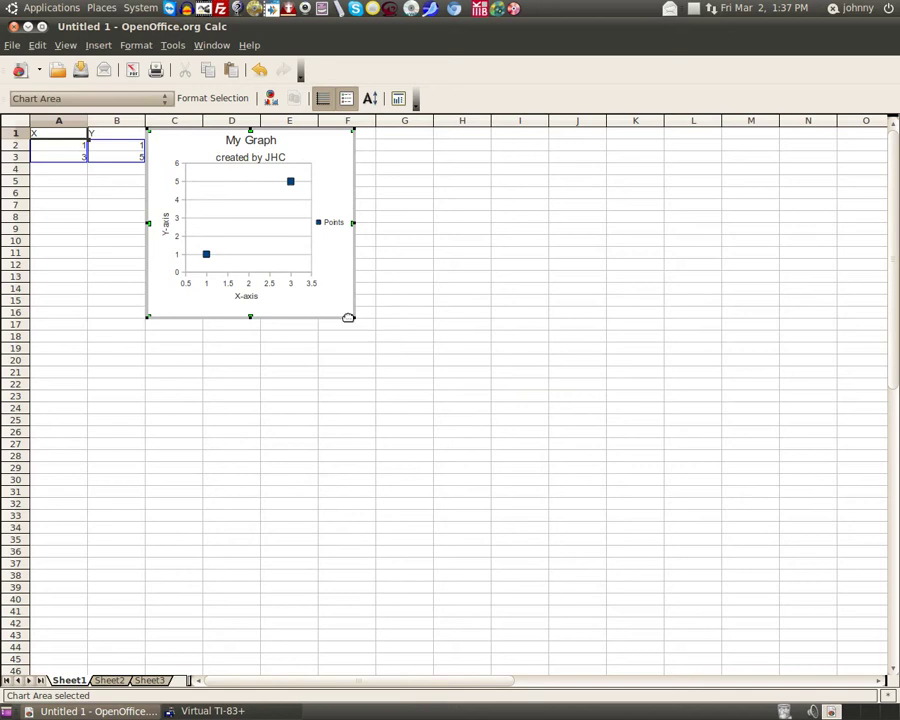
pyautogui.moveTo(346, 316); pyautogui.dragTo(421, 426)
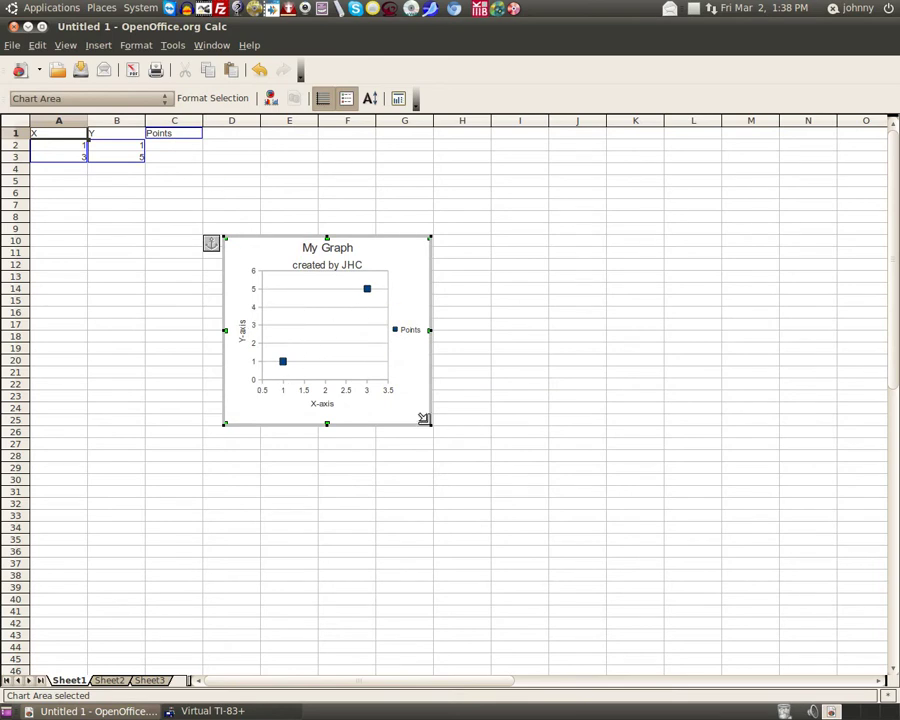
pyautogui.moveTo(430, 424); pyautogui.dragTo(640, 611)
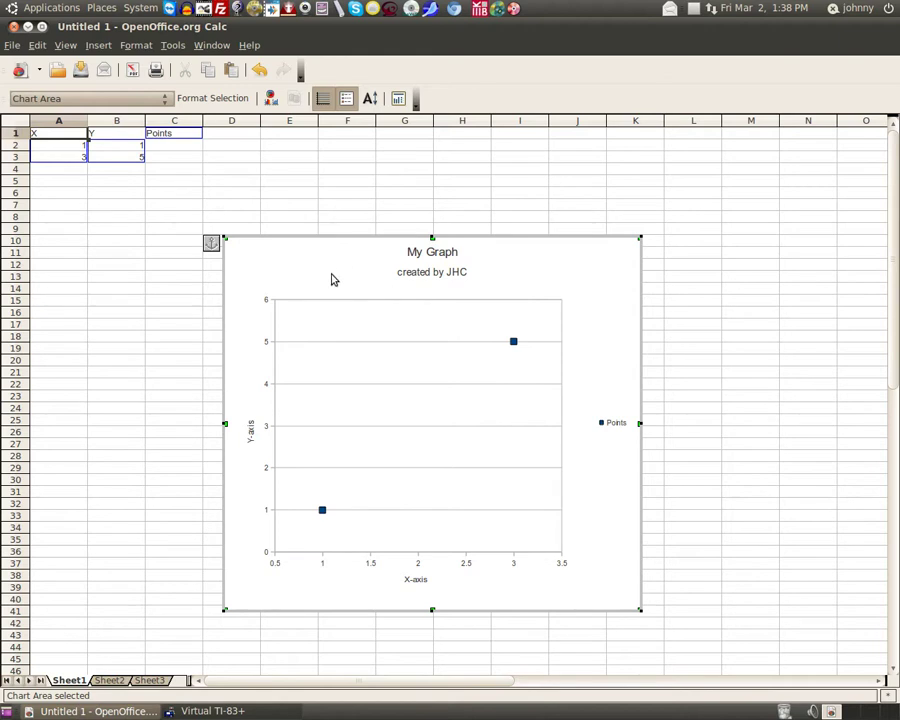
# Step: Add a linear trend line to the chart's data series with its equation shown
pyautogui.click(99, 47)
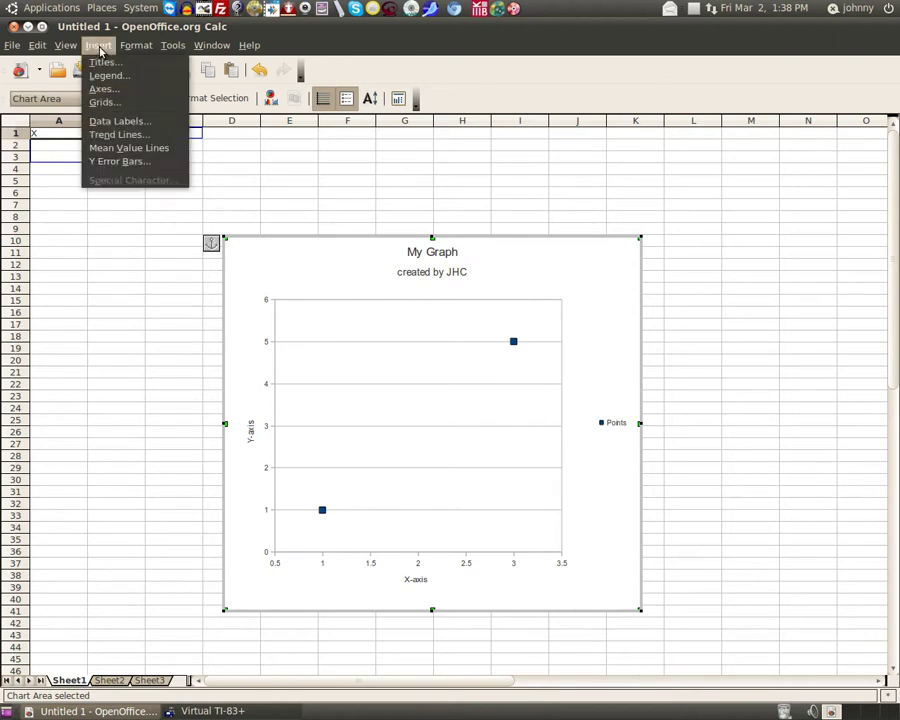
pyautogui.click(132, 136)
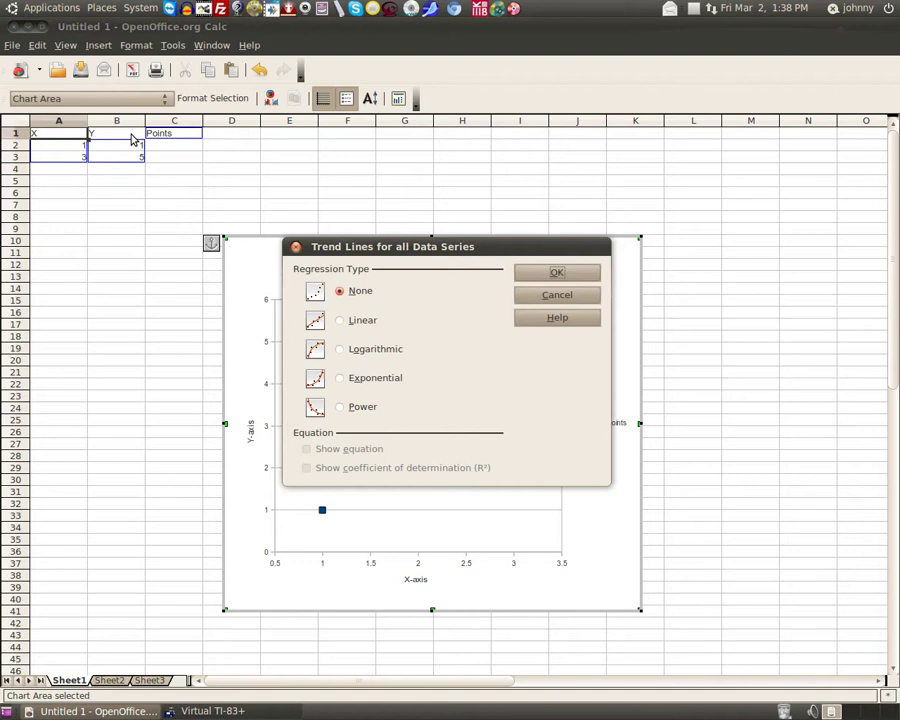
pyautogui.click(340, 321)
pyautogui.moveTo(414, 247); pyautogui.dragTo(636, 376)
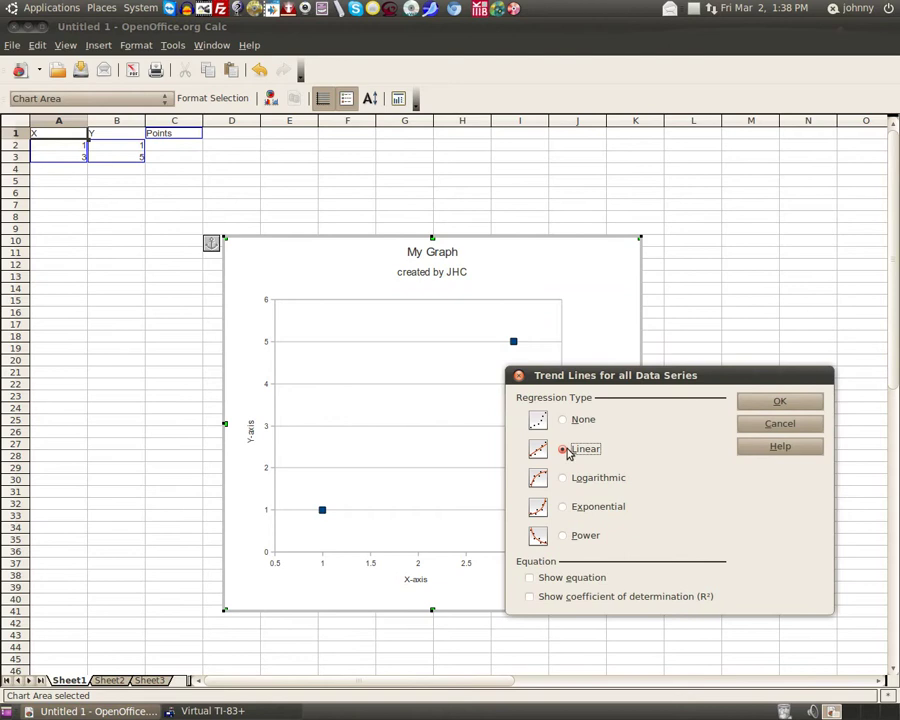
pyautogui.click(530, 578)
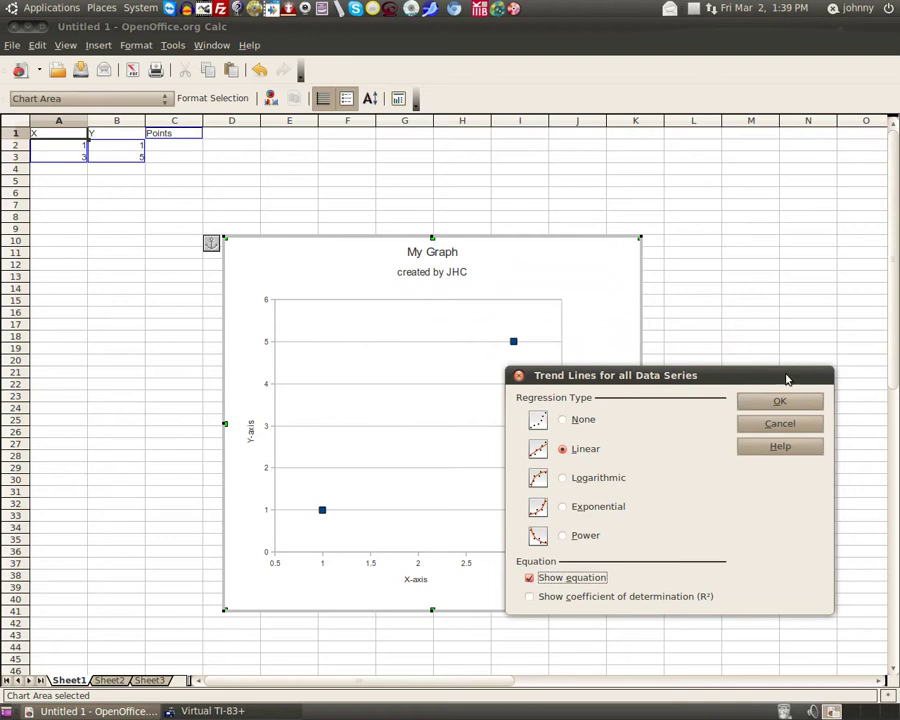
pyautogui.click(790, 405)
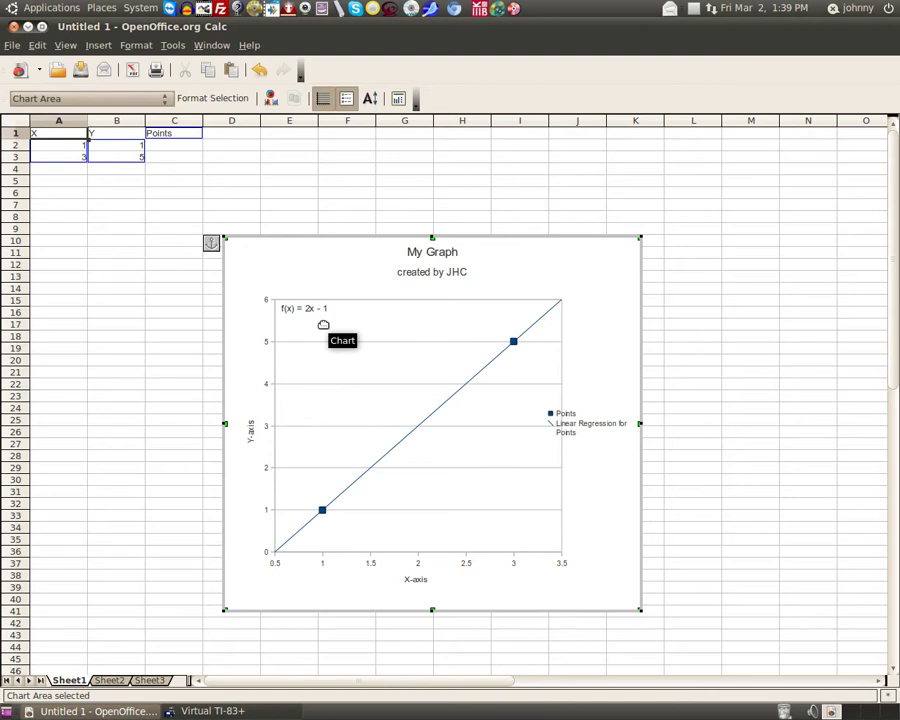
# Step: Switch to the Virtual TI-83+ calculator, turn it on and show the Y1 equation and its graph
pyautogui.click(260, 711)
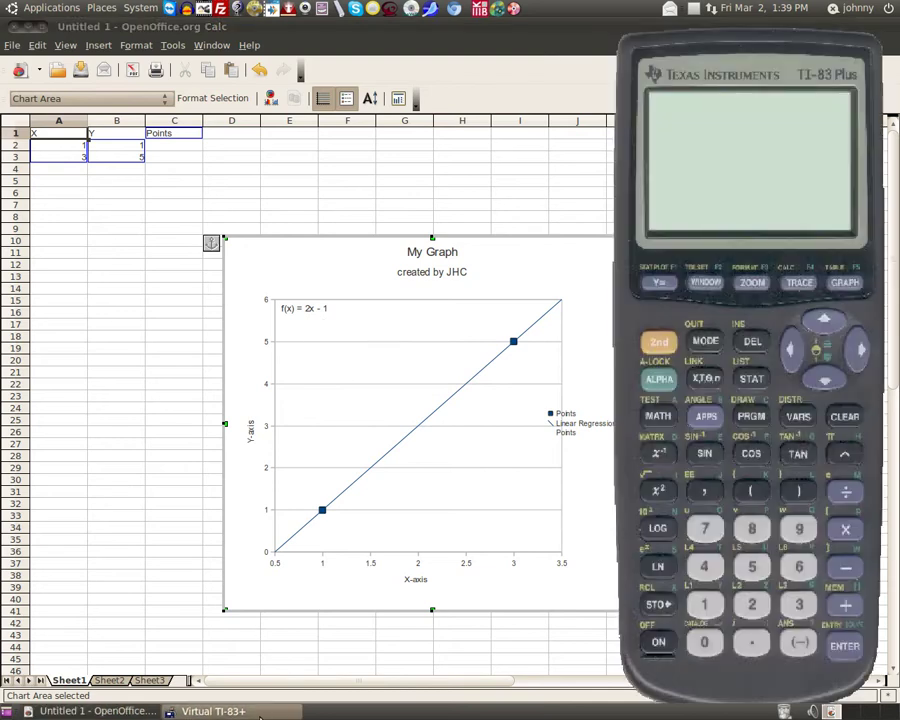
pyautogui.click(651, 641)
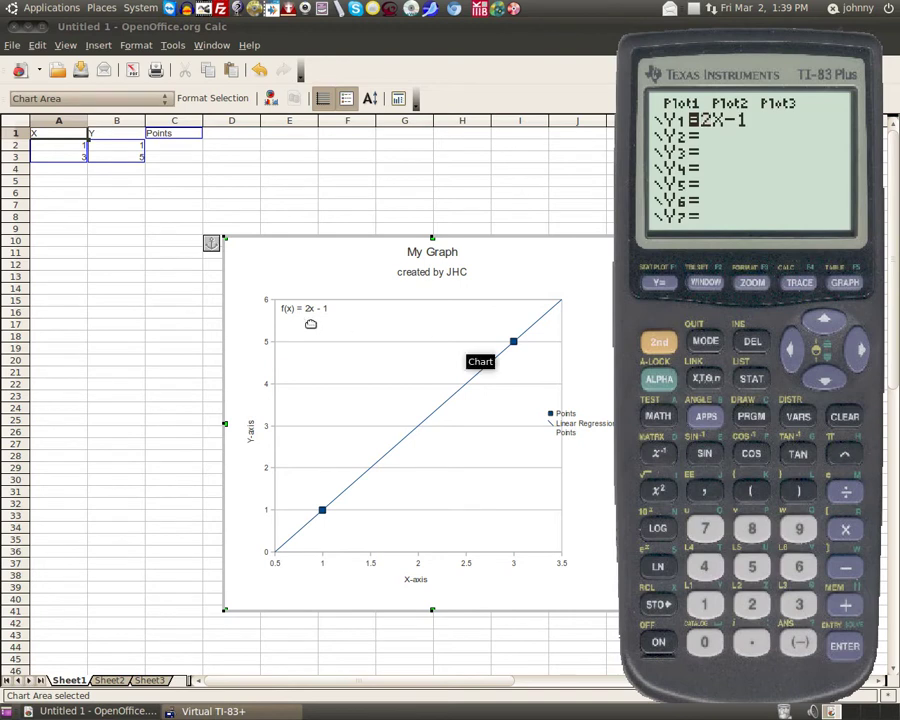
pyautogui.click(845, 285)
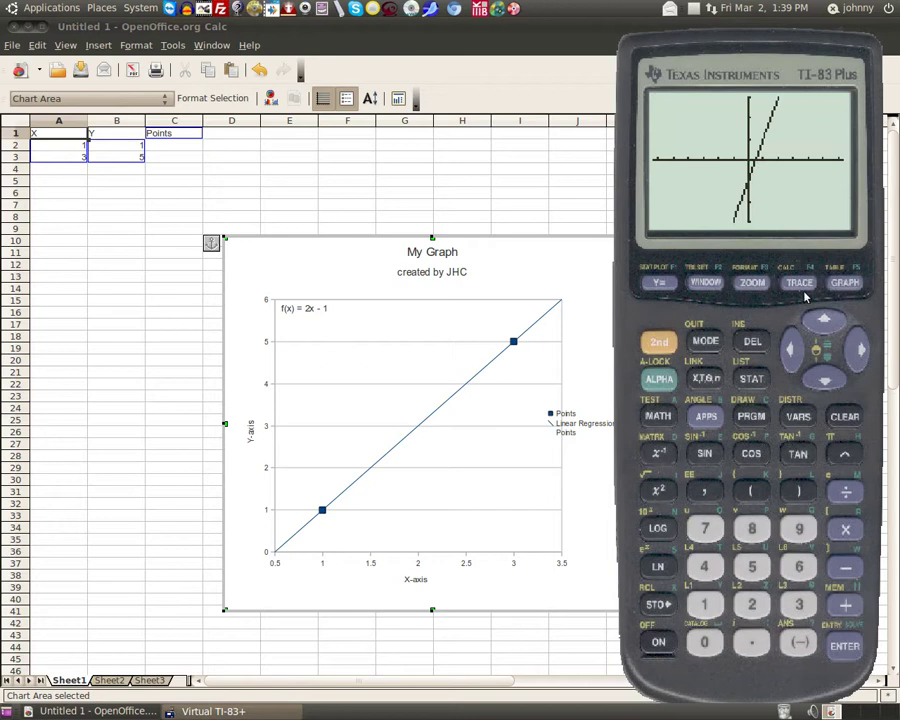
# Step: Open the calculator's table of values and check the rows for X=1 and X=3 against the spreadsheet pairs
pyautogui.click(659, 342)
pyautogui.click(846, 283)
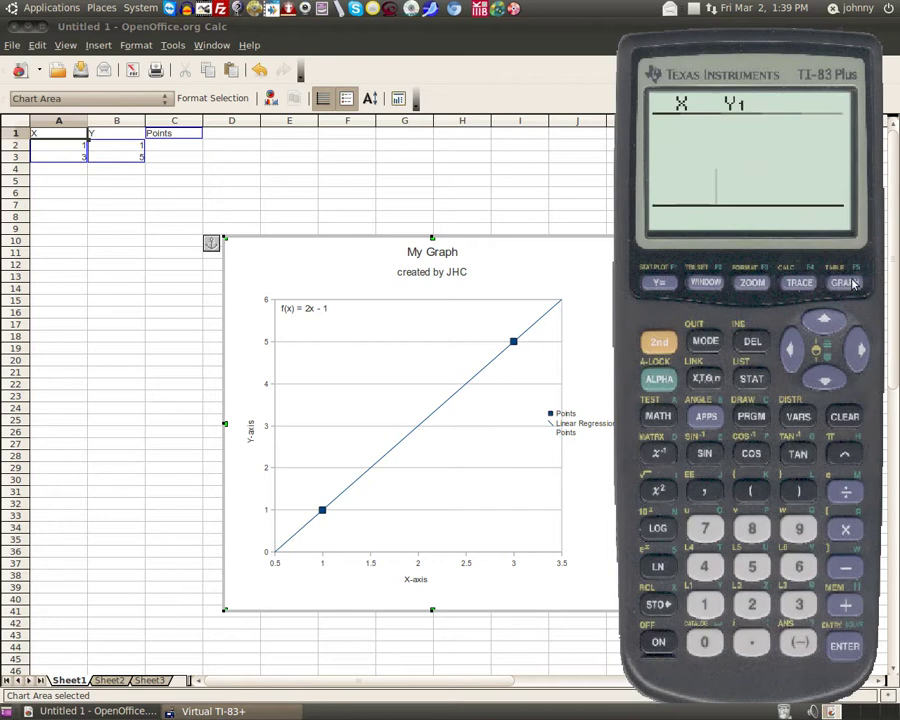
pyautogui.click(826, 381)
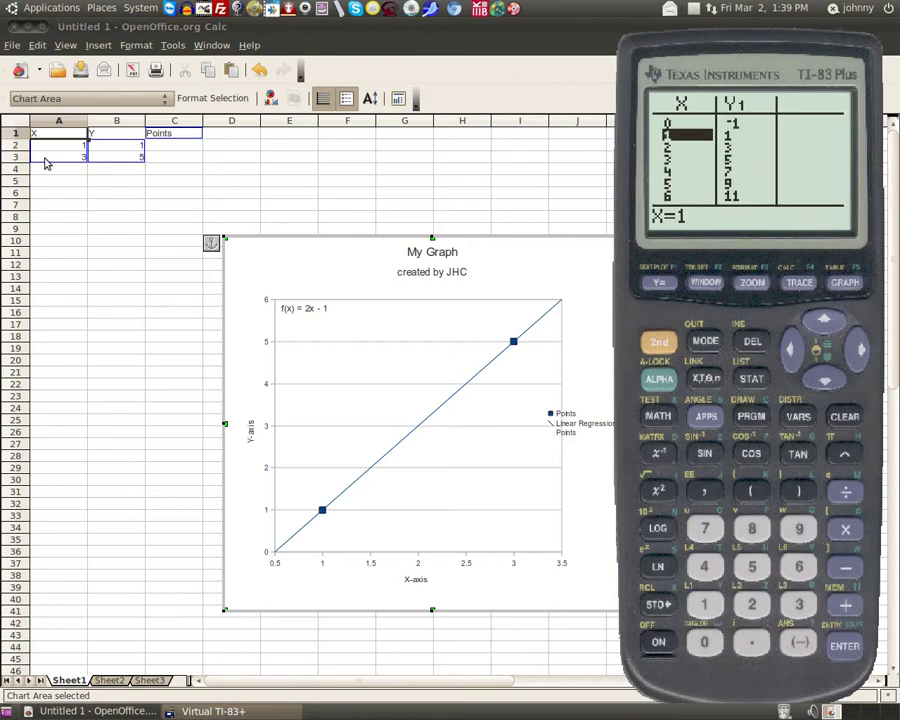
pyautogui.click(820, 370)
pyautogui.click(818, 368)
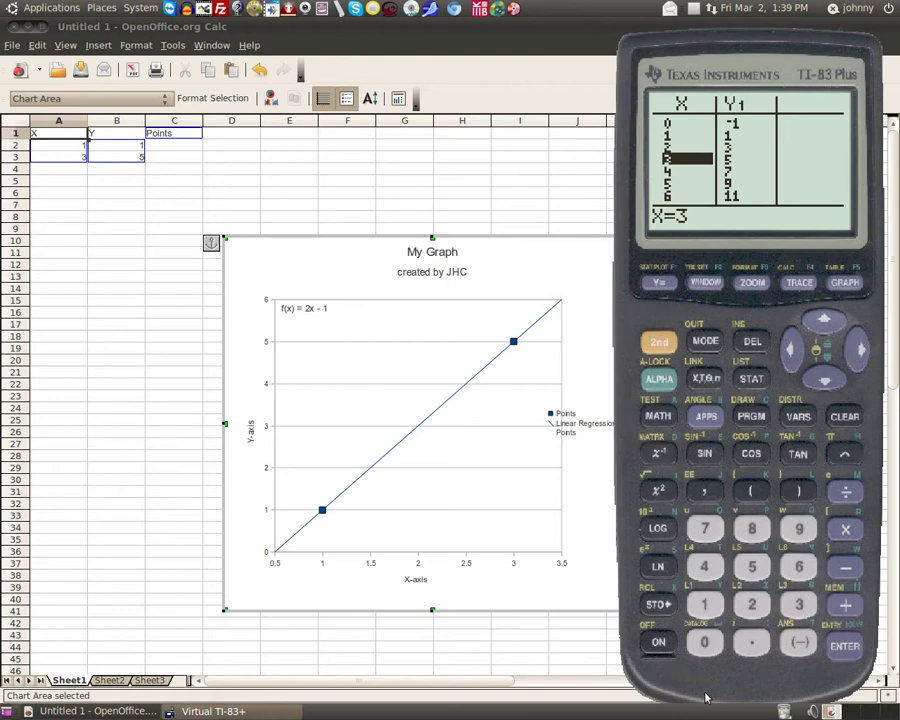
# Step: Return to the Calc spreadsheet and select the whole My Graph chart
pyautogui.click(563, 668)
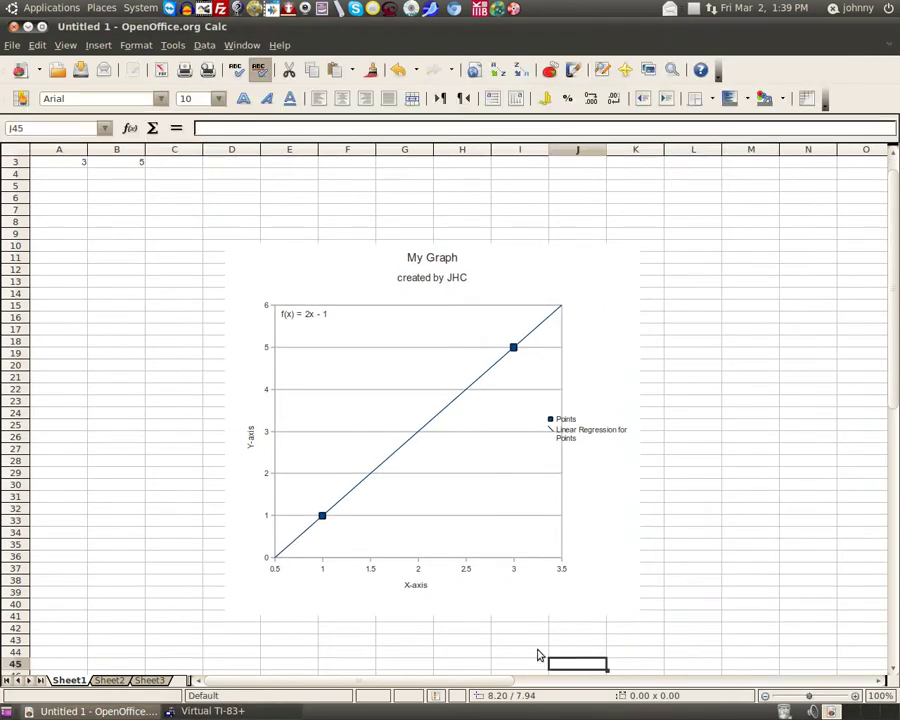
pyautogui.click(373, 287)
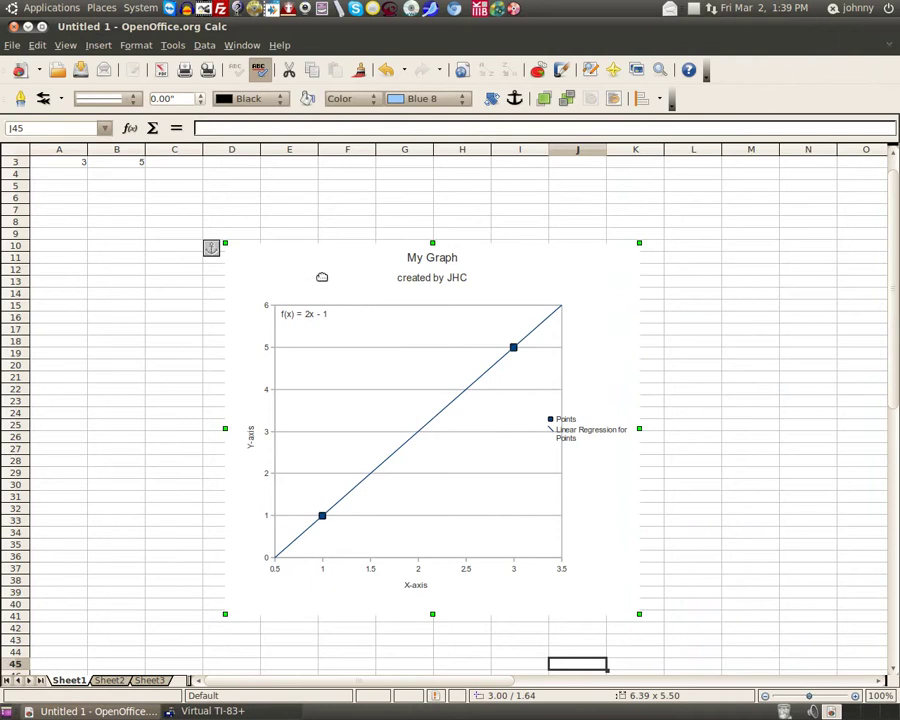
# Step: Open the My Graph chart for editing and add the coefficient of determination (R²) to its linear trend line
pyautogui.click(98, 45)
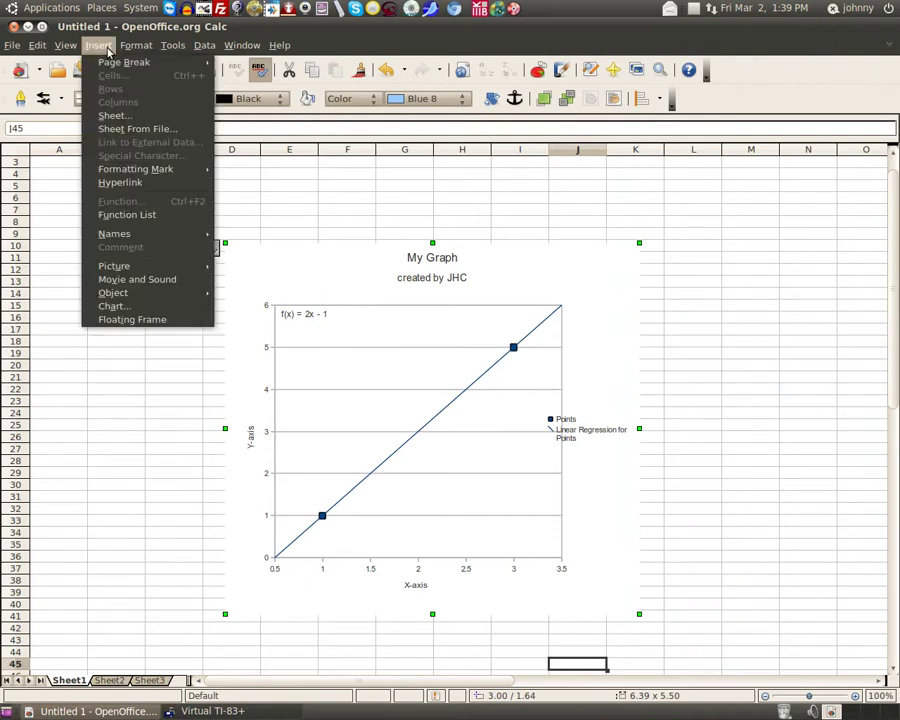
pyautogui.click(313, 276)
pyautogui.doubleClick(320, 330)
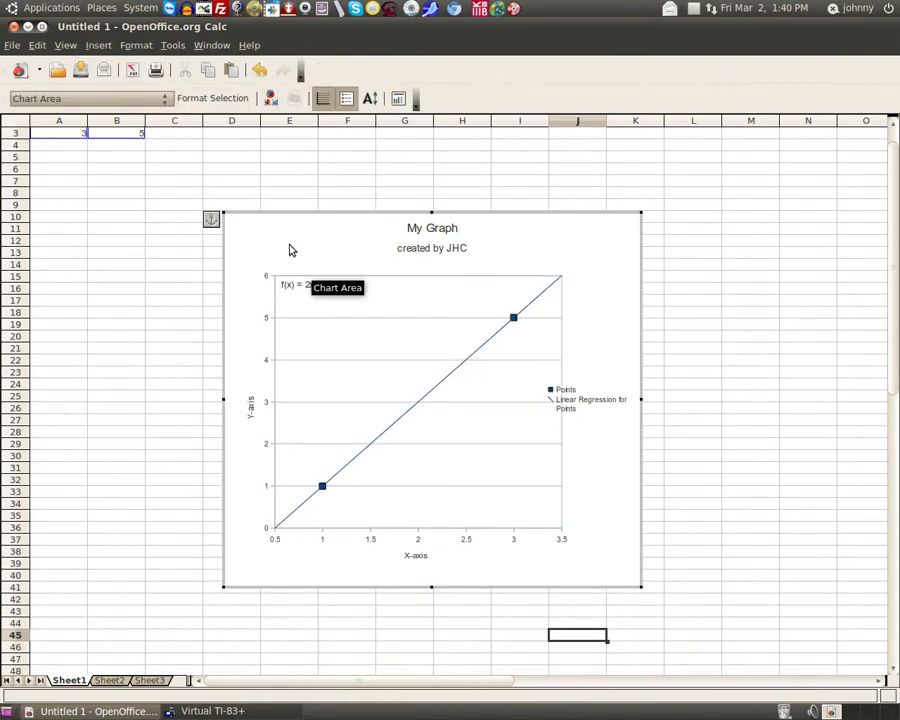
pyautogui.click(98, 45)
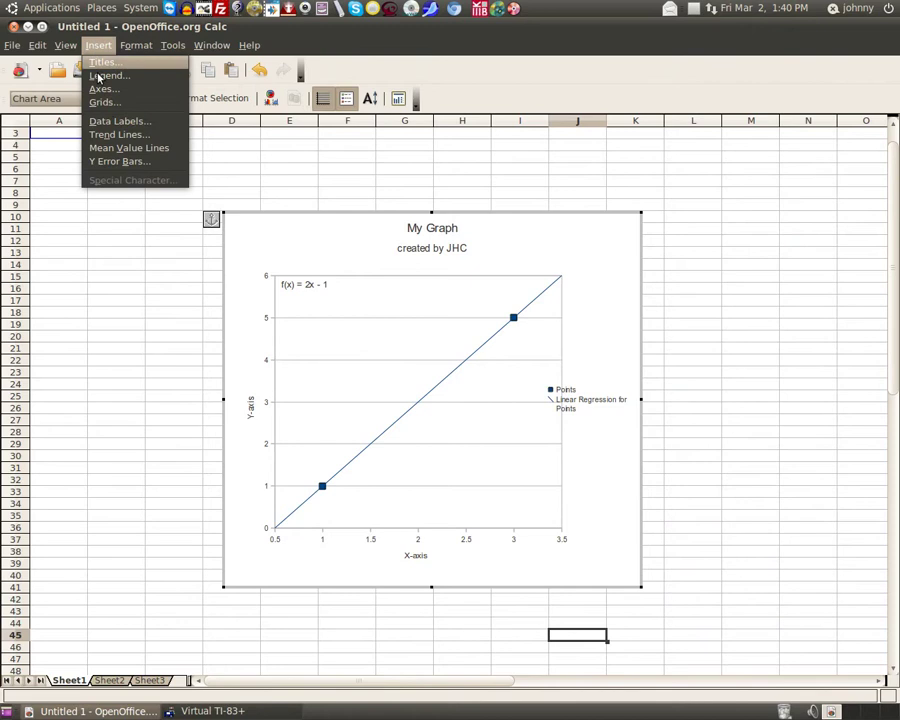
pyautogui.click(120, 134)
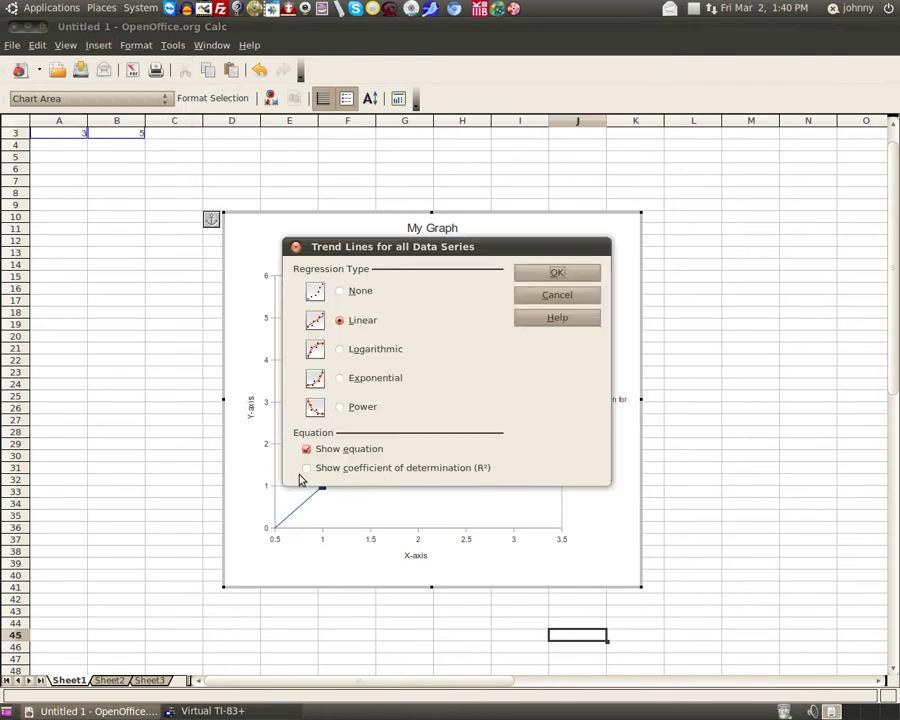
pyautogui.click(306, 469)
pyautogui.click(536, 280)
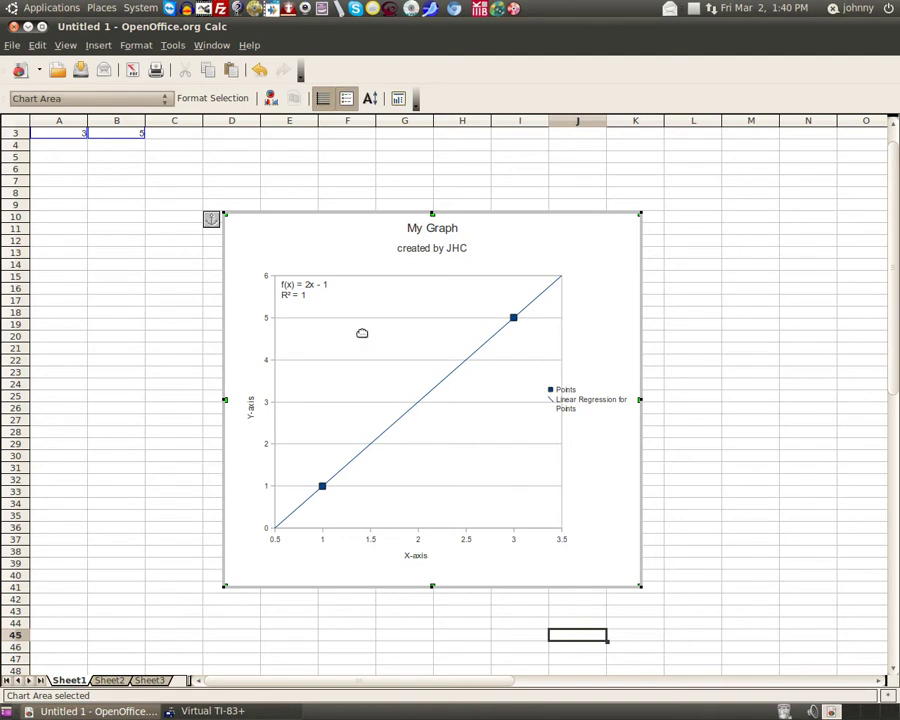
# Step: Copy the whole My Graph chart to the clipboard
pyautogui.rightClick(246, 335)
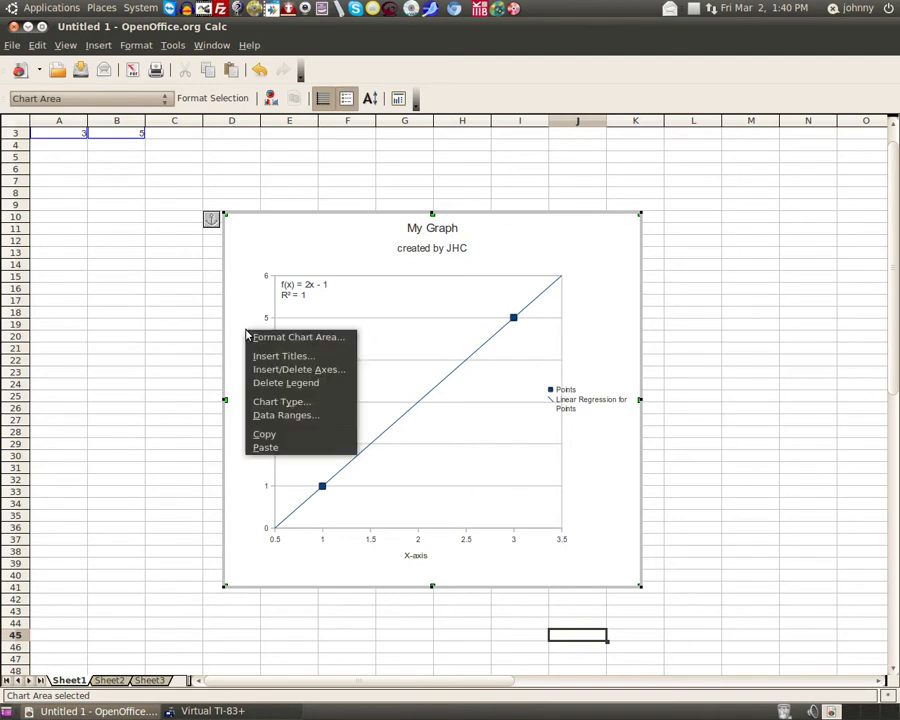
pyautogui.click(275, 445)
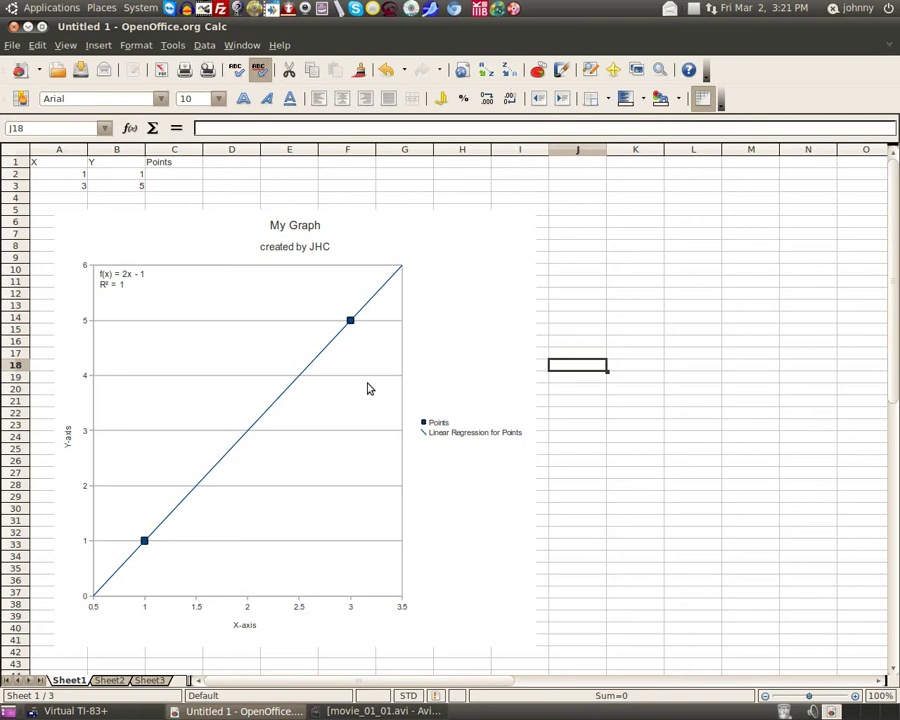
pyautogui.rightClick(72, 389)
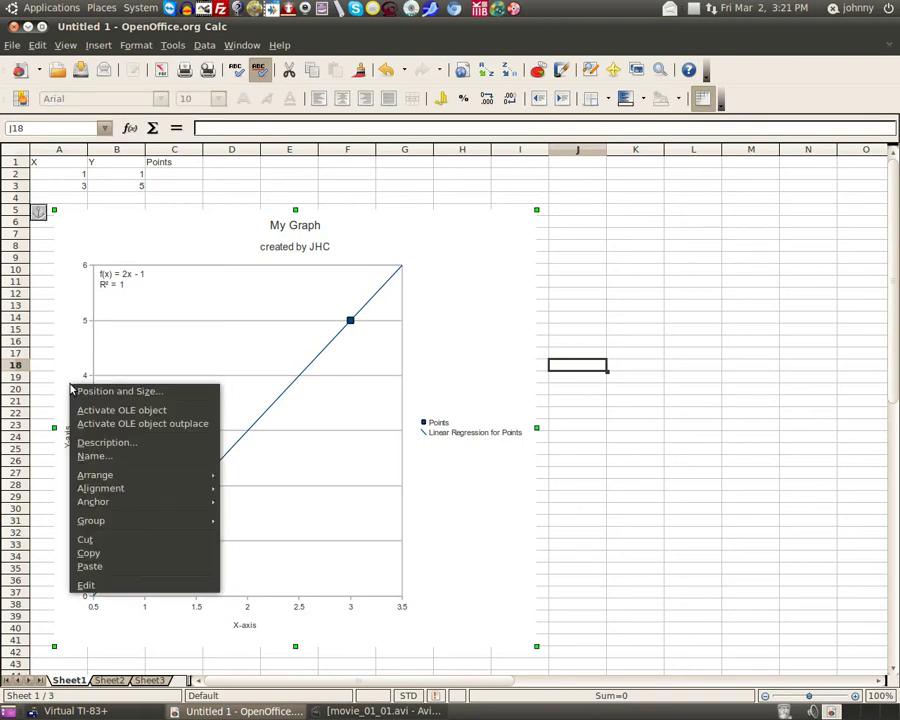
pyautogui.click(98, 556)
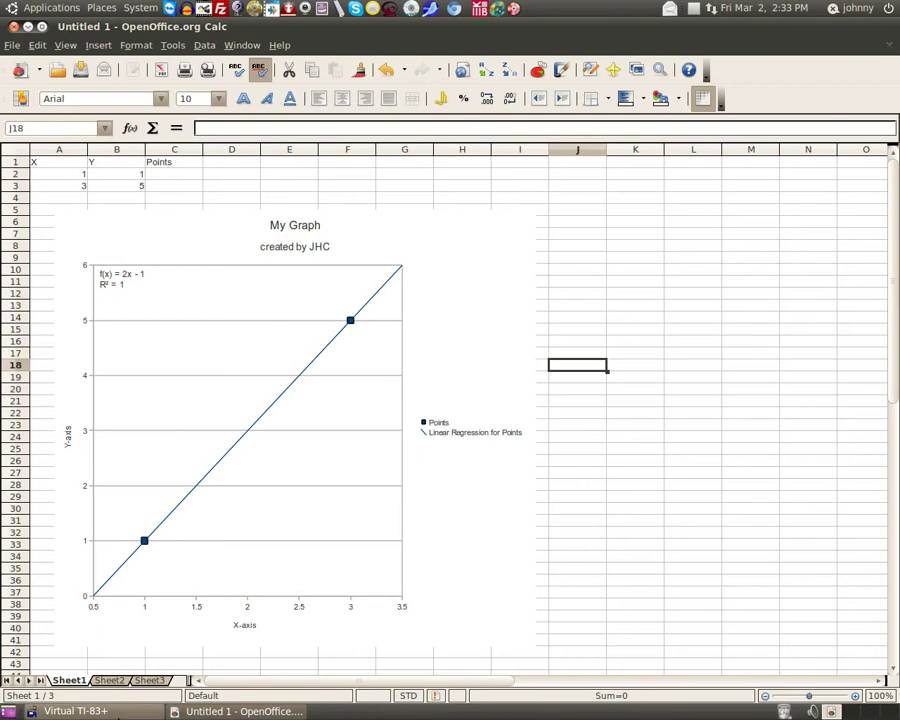
# Step: Switch to the Virtual TI-83+ calculator and open its statistics list editor
pyautogui.click(112, 712)
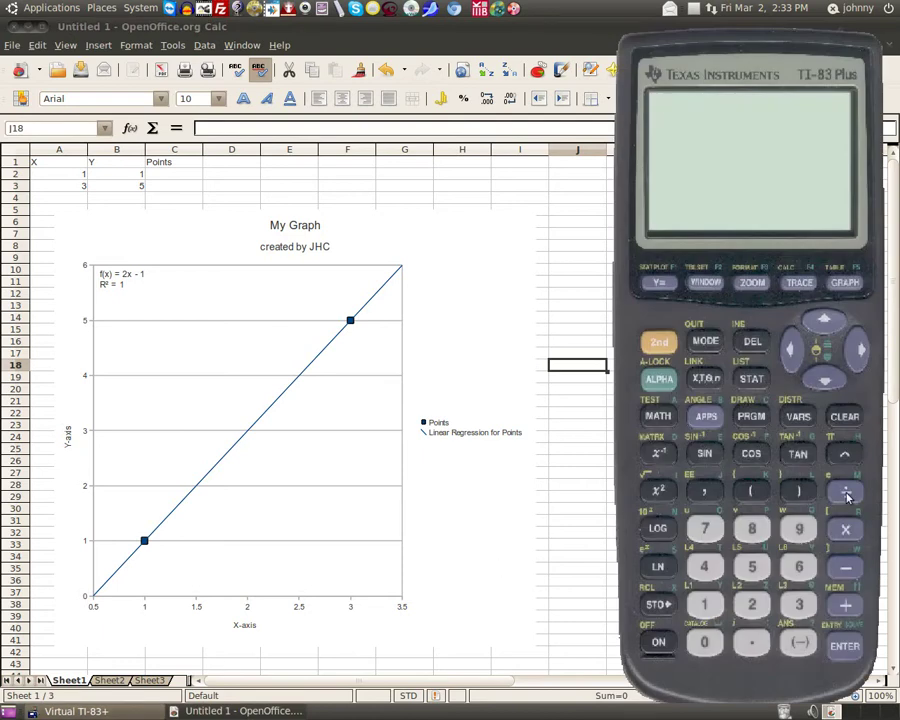
pyautogui.click(751, 380)
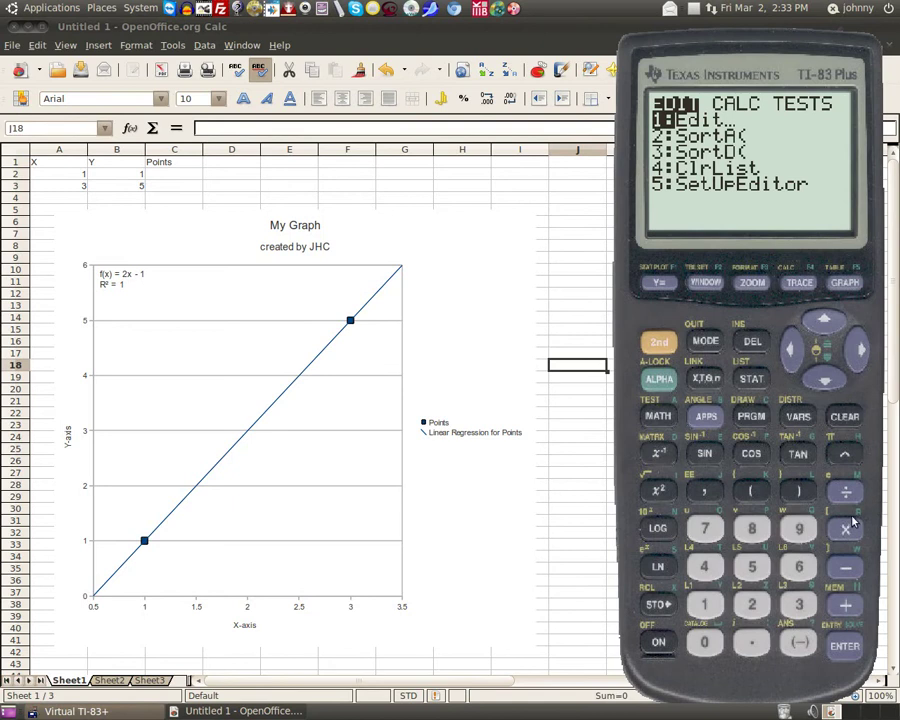
pyautogui.press('Return')
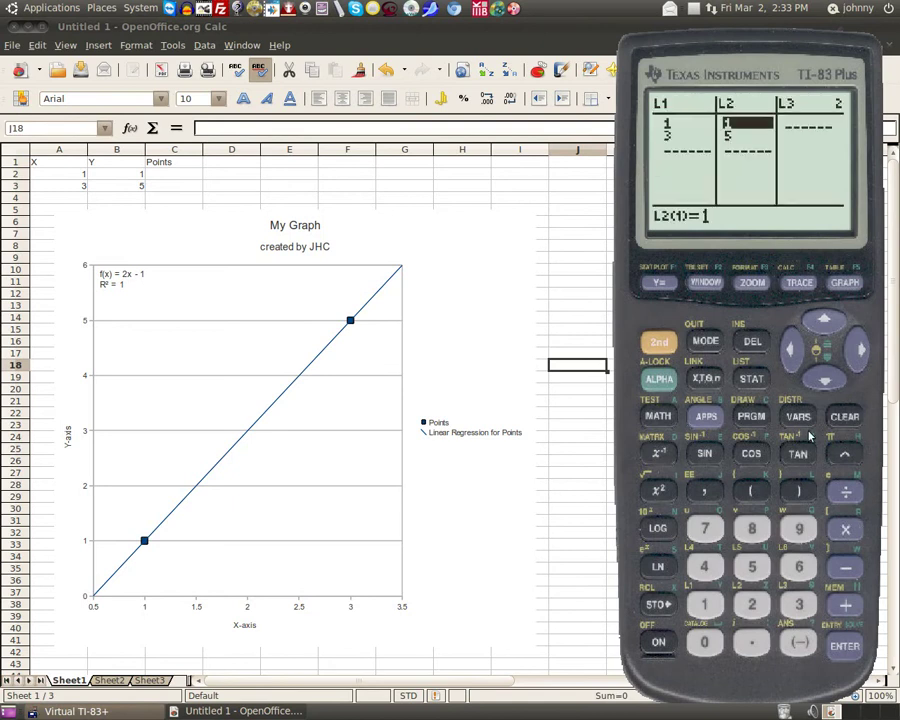
# Step: Clear all existing entries from lists L1 and L2 in the calculator's list editor
pyautogui.click(814, 385)
pyautogui.click(795, 362)
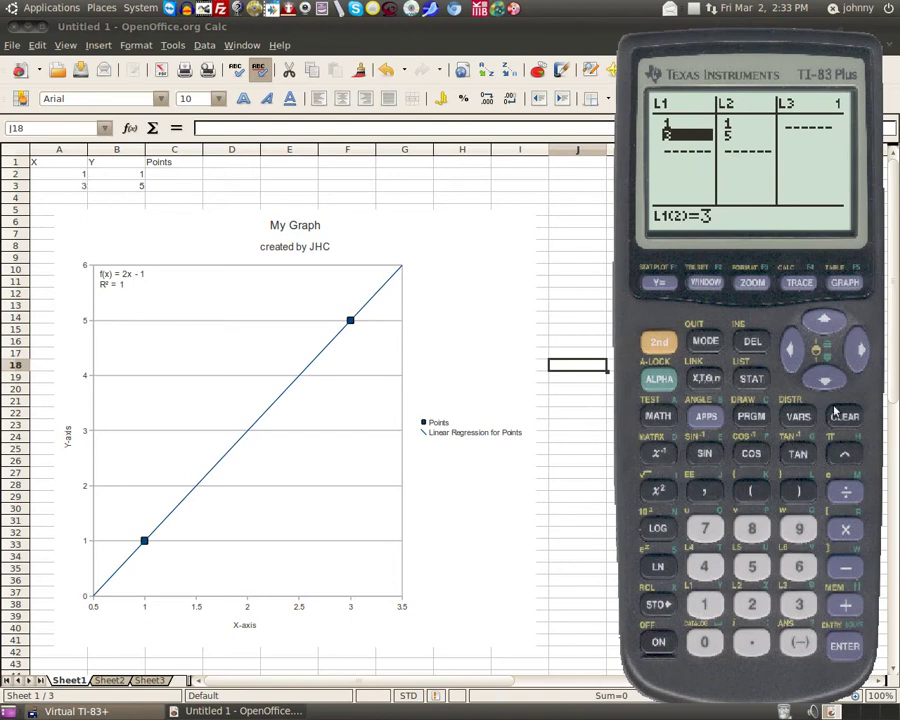
pyautogui.click(825, 320)
pyautogui.click(825, 320)
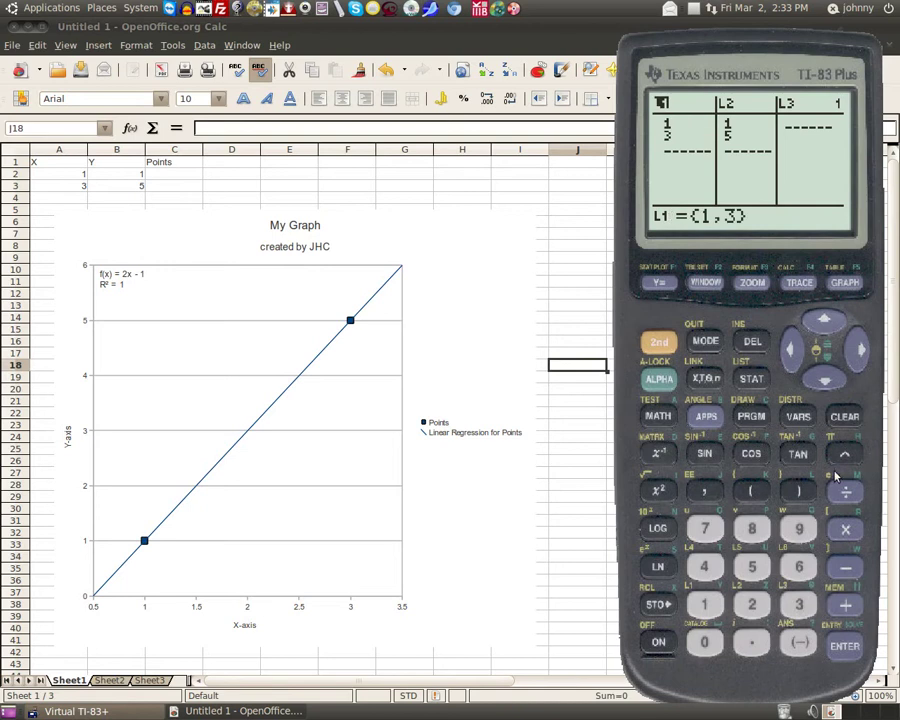
pyautogui.click(852, 418)
pyautogui.click(826, 382)
pyautogui.click(825, 320)
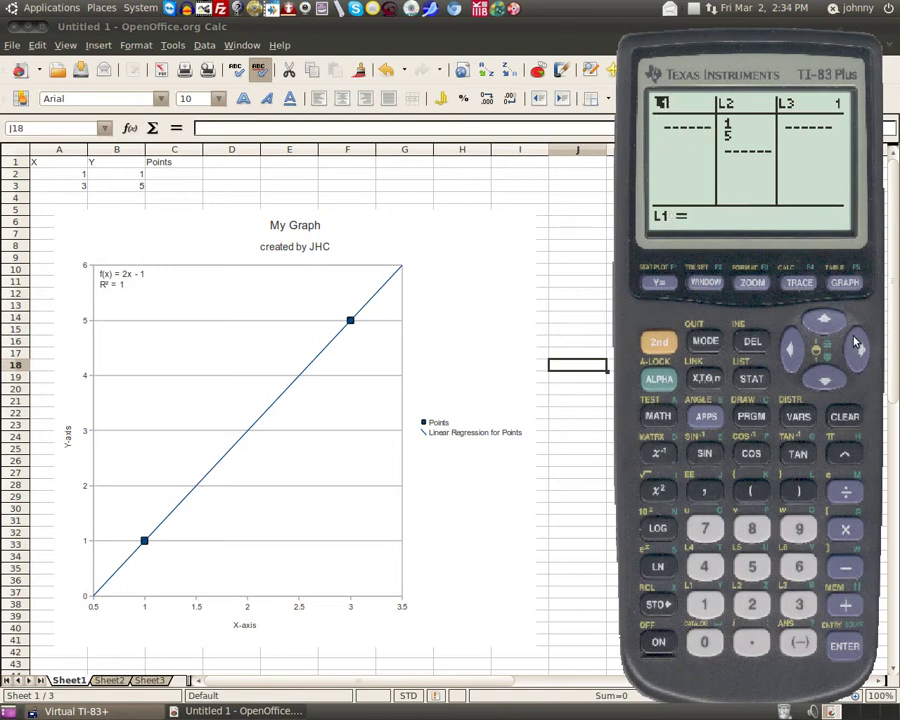
pyautogui.click(857, 345)
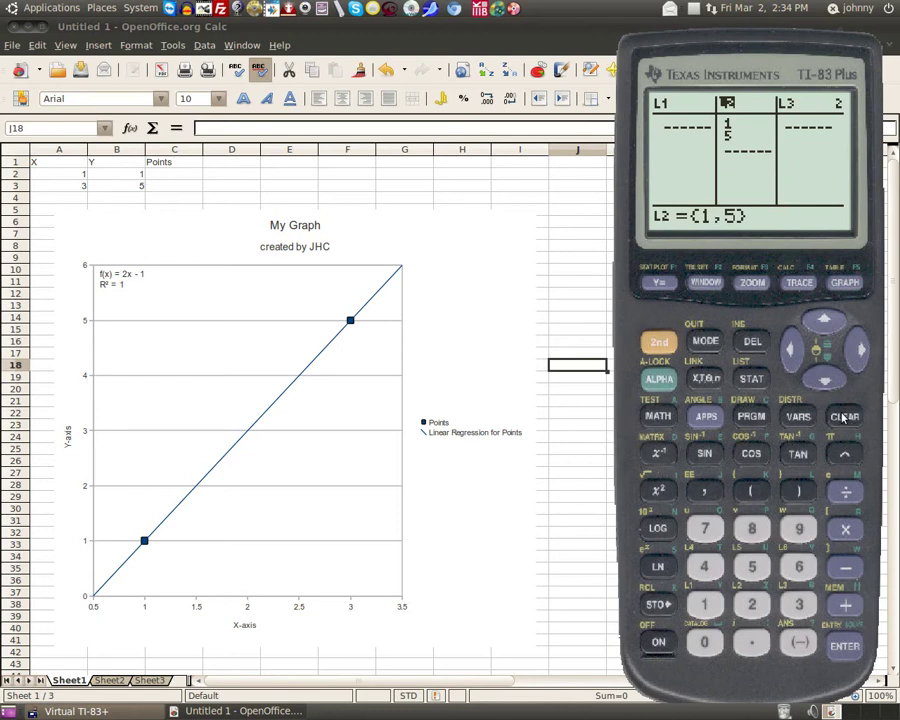
pyautogui.click(826, 385)
pyautogui.click(826, 384)
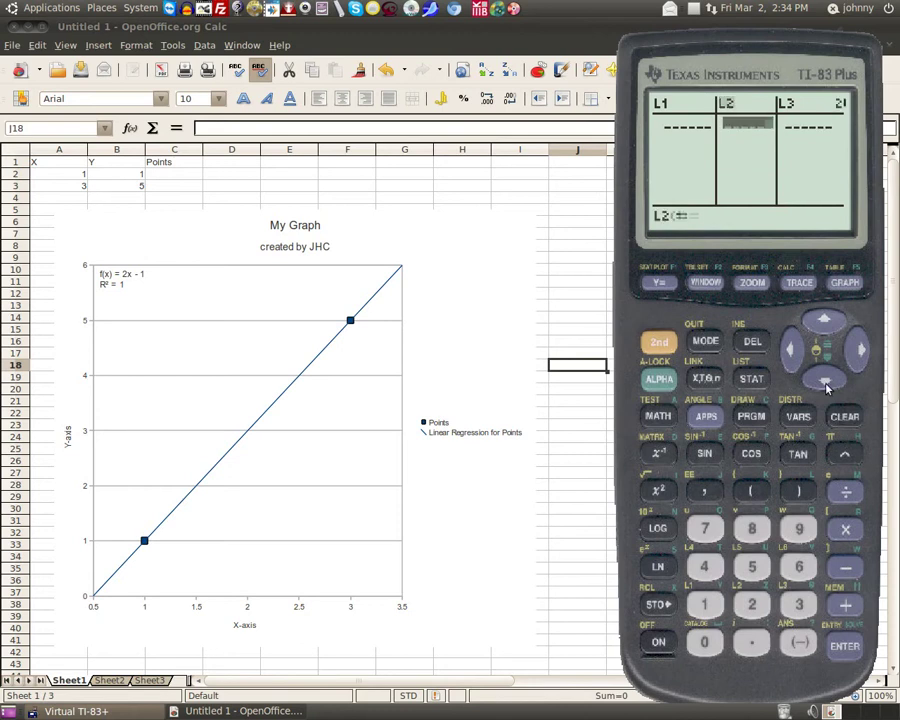
# Step: Enter the first point in the lists, with 1 in L1 and 1 in L2
pyautogui.click(783, 354)
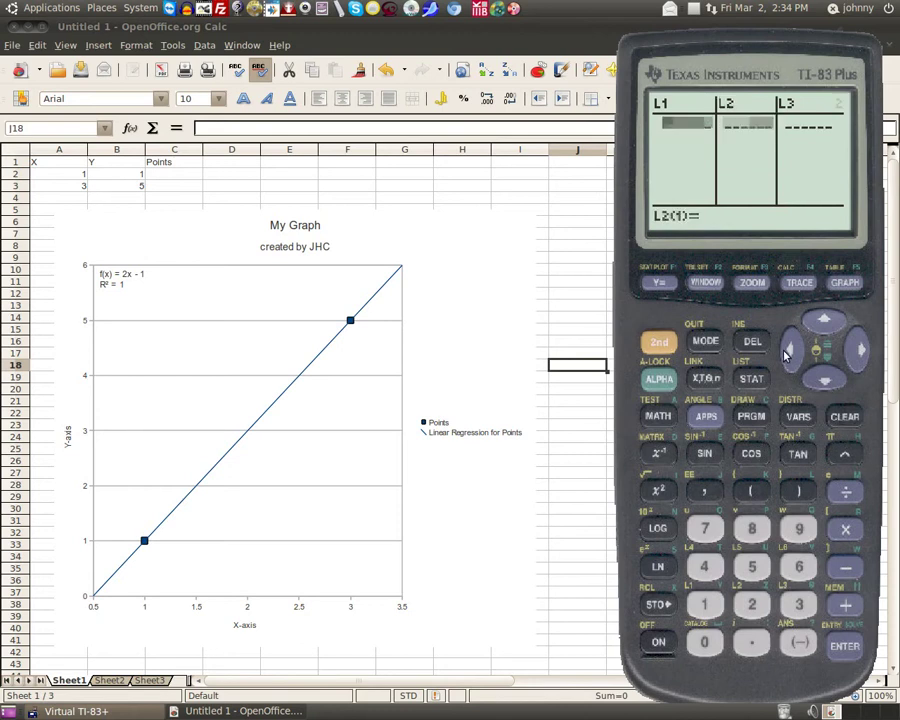
pyautogui.click(704, 604)
pyautogui.click(844, 645)
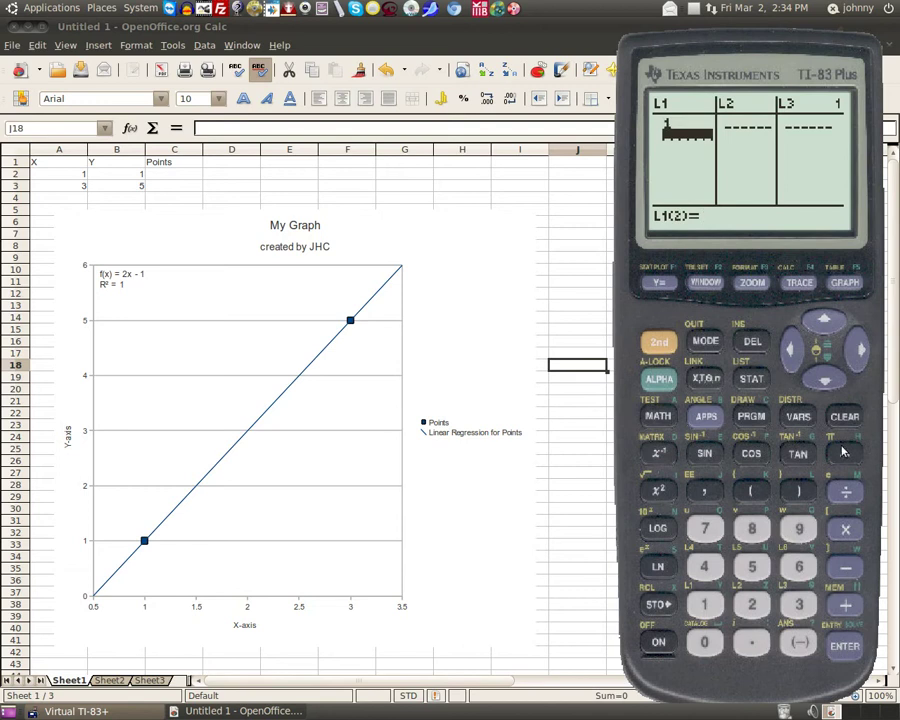
pyautogui.press('Right')
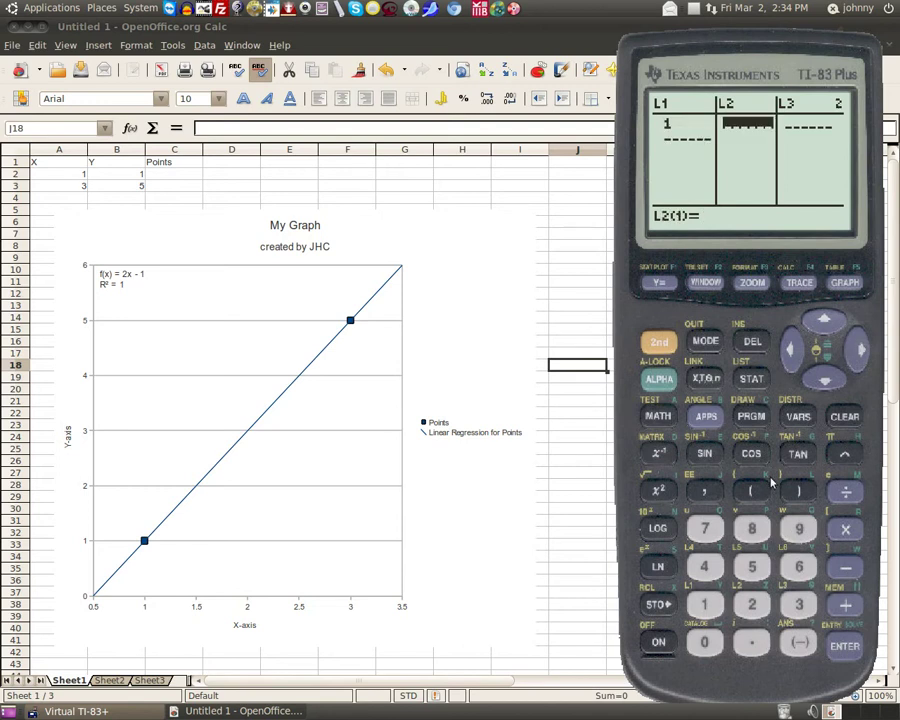
pyautogui.click(704, 604)
pyautogui.click(842, 647)
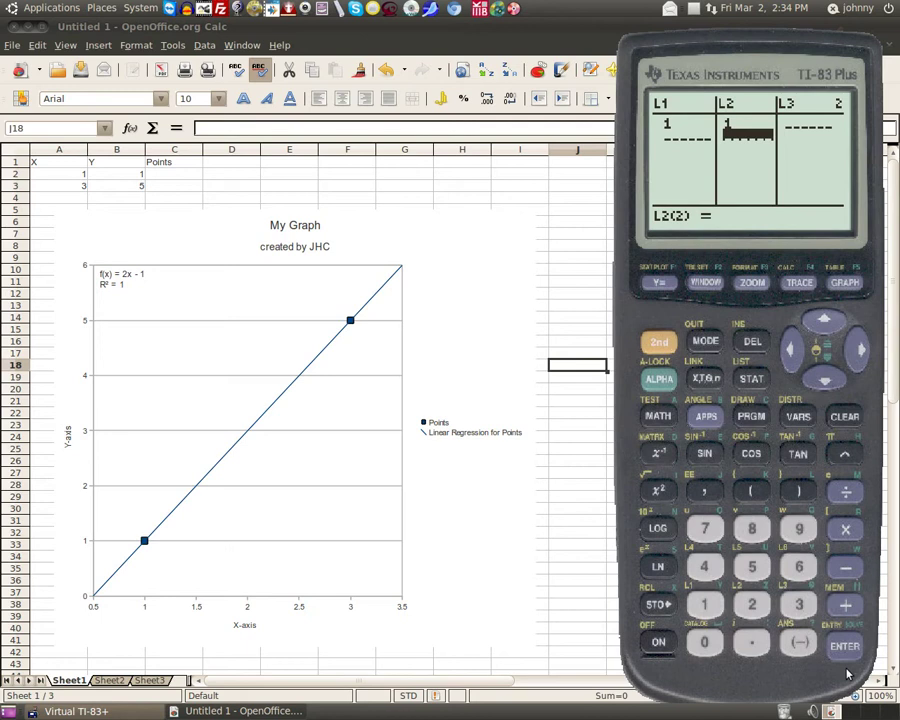
# Step: Enter the second point in the next list row, with 3 in L1 and 5 in L2
pyautogui.click(796, 345)
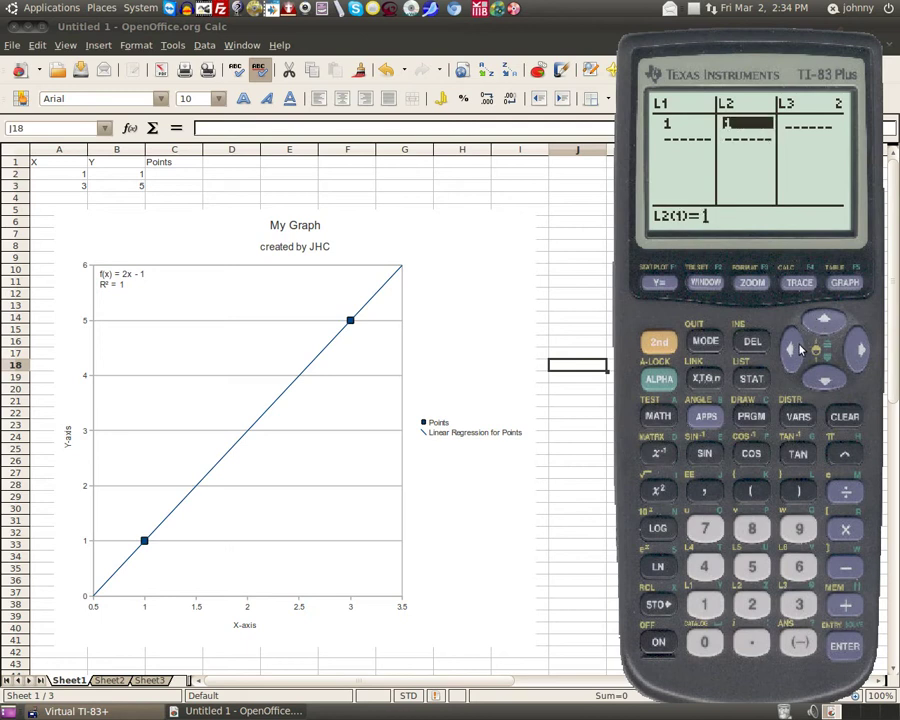
pyautogui.click(795, 348)
pyautogui.press('Down')
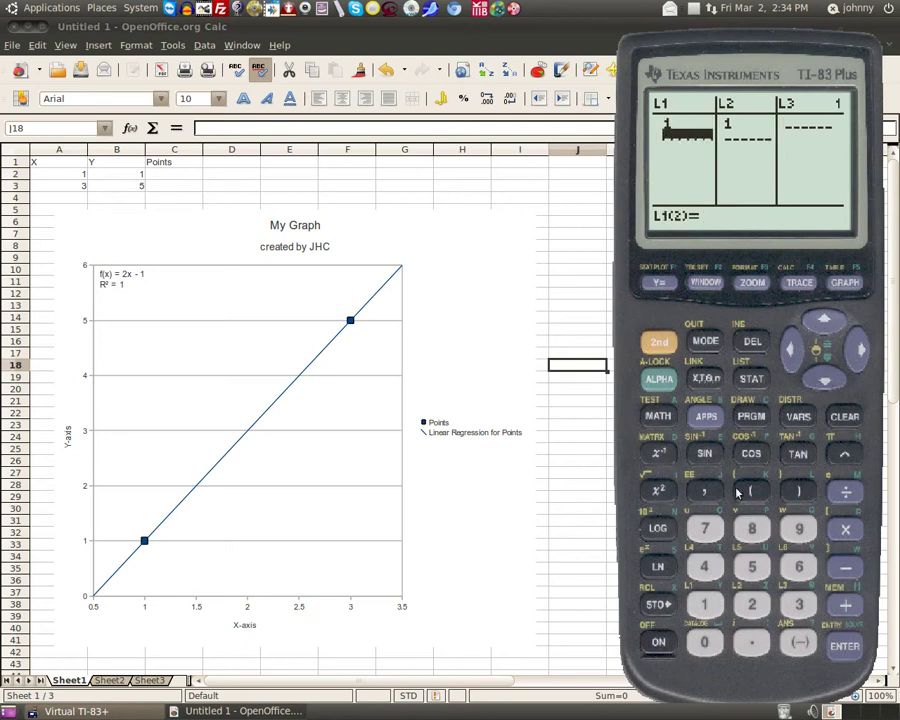
pyautogui.click(797, 612)
pyautogui.click(800, 365)
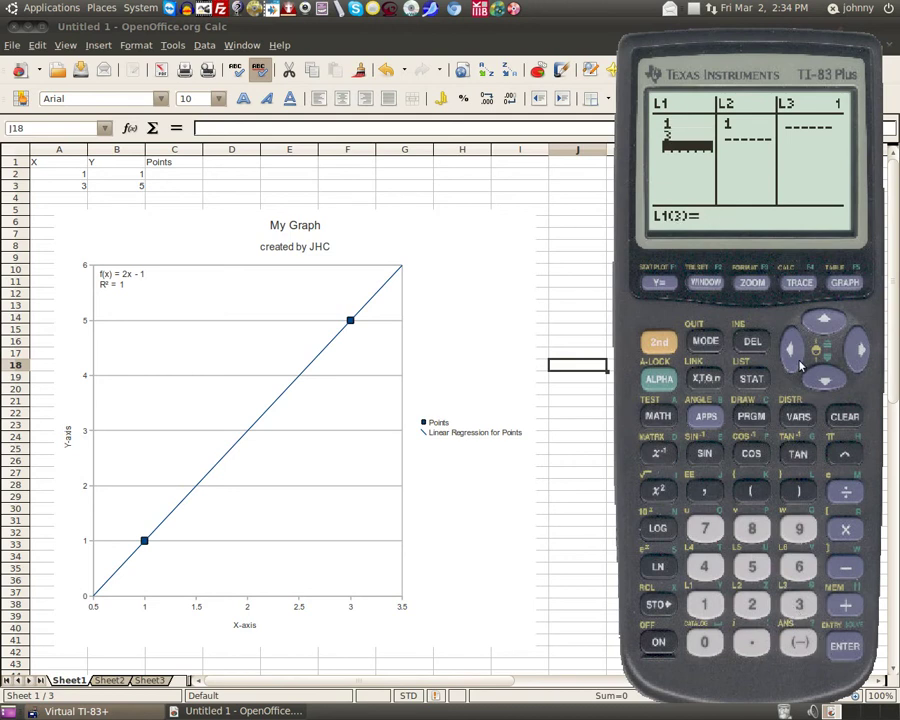
pyautogui.click(832, 320)
pyautogui.click(862, 363)
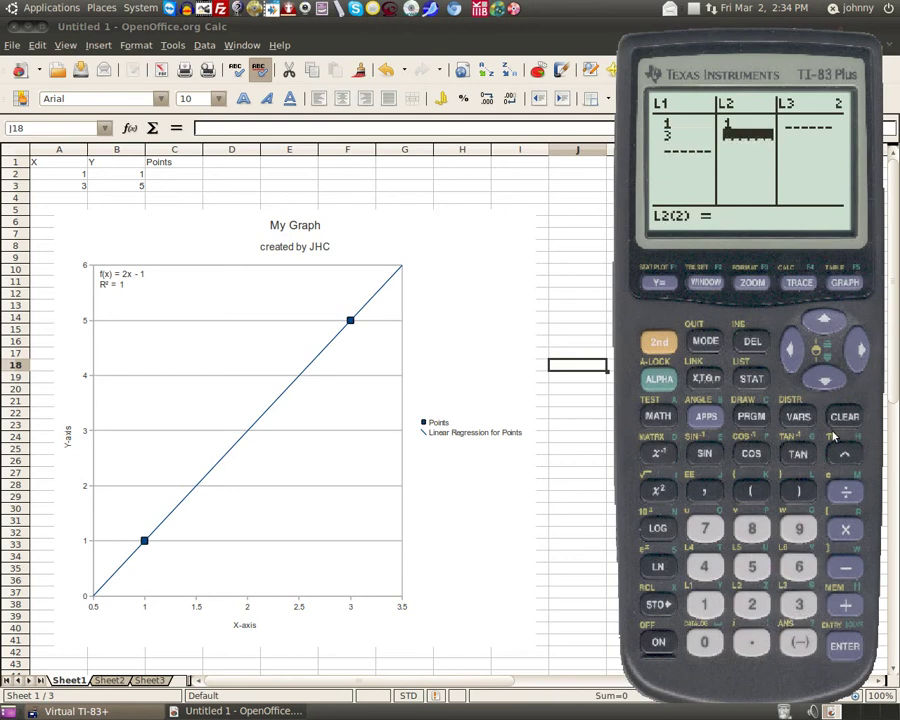
pyautogui.click(752, 566)
pyautogui.click(847, 645)
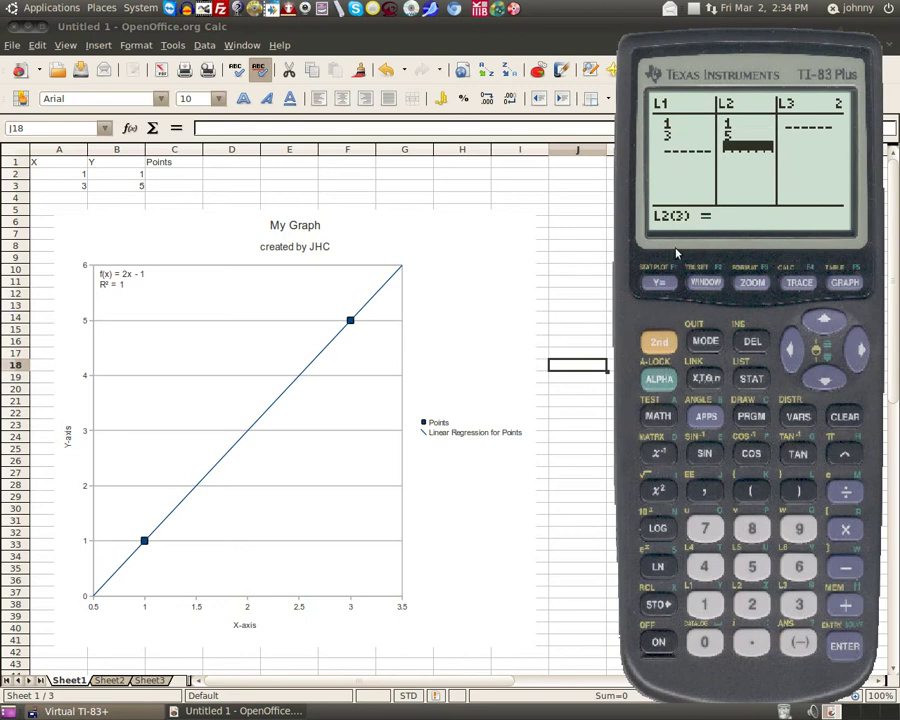
# Step: Quit the list editor and put the LinReg(ax+b) statistics command on the calculator's home screen
pyautogui.click(672, 337)
pyautogui.click(703, 340)
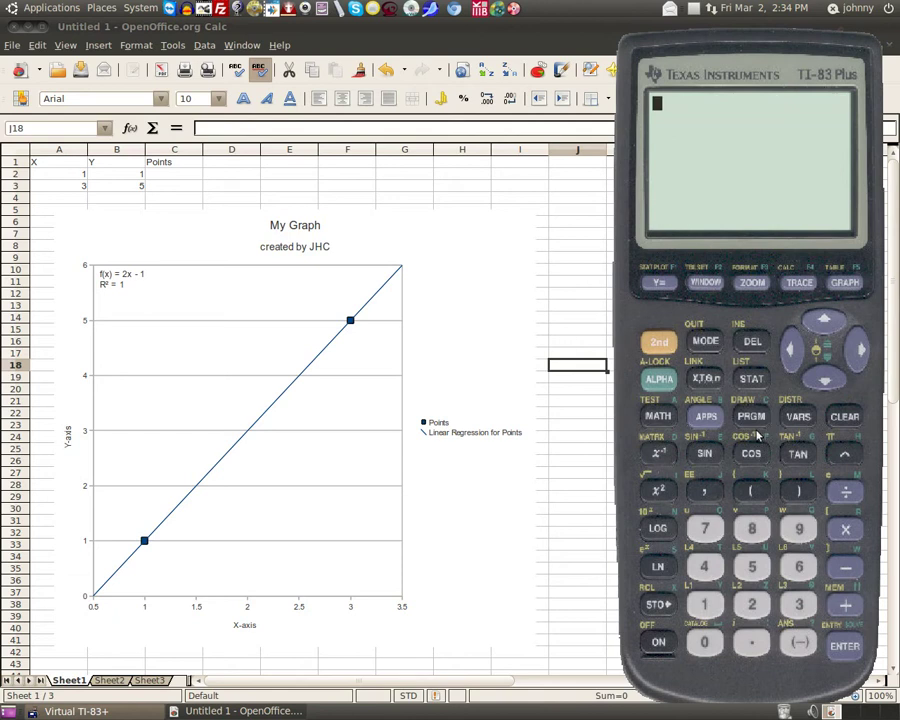
pyautogui.click(748, 380)
pyautogui.press('Right')
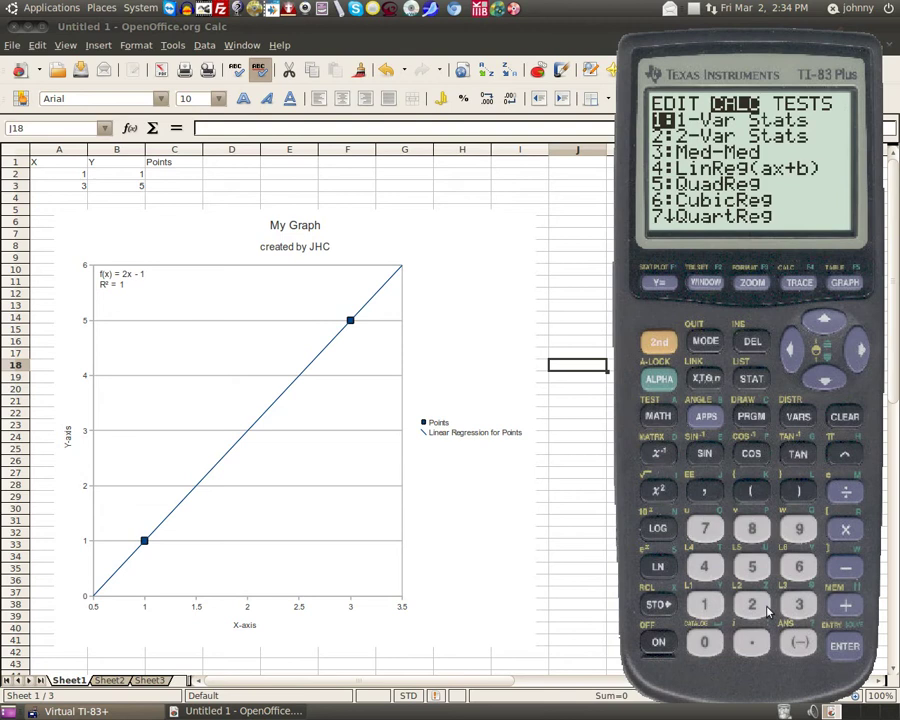
pyautogui.click(824, 379)
pyautogui.click(824, 379)
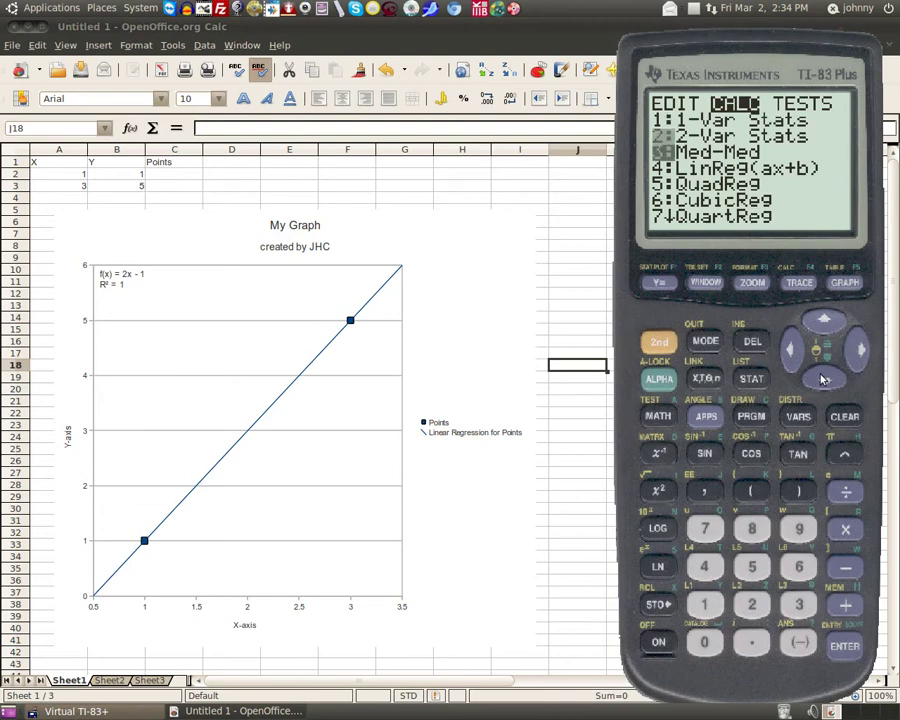
pyautogui.click(824, 379)
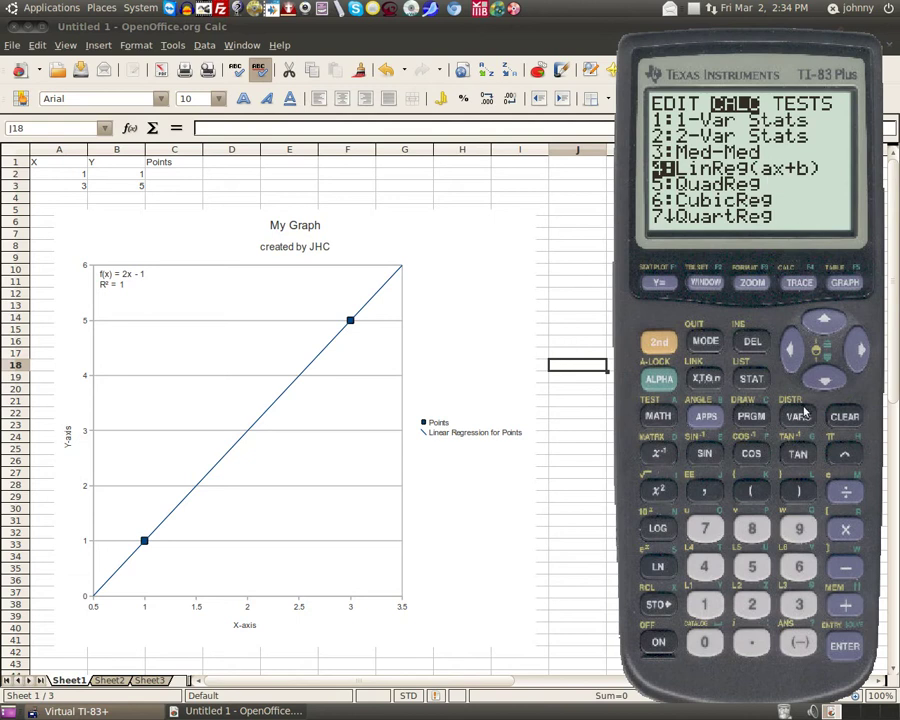
pyautogui.click(845, 648)
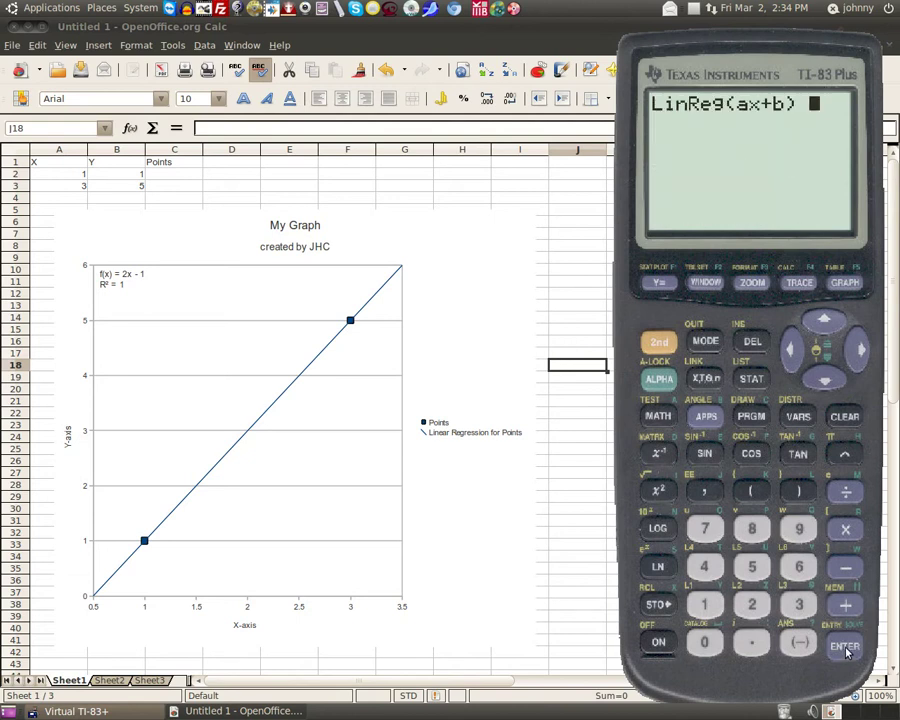
# Step: Run the linear regression with (L1,L2) as its arguments
pyautogui.click(745, 494)
pyautogui.click(703, 611)
pyautogui.click(705, 491)
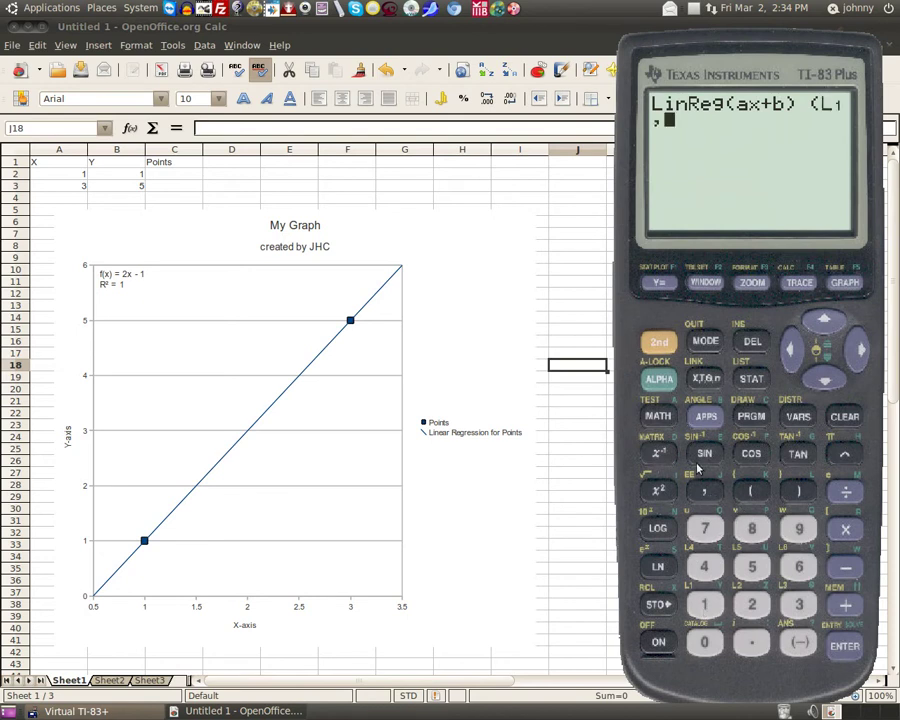
pyautogui.click(674, 345)
pyautogui.click(752, 603)
pyautogui.click(799, 490)
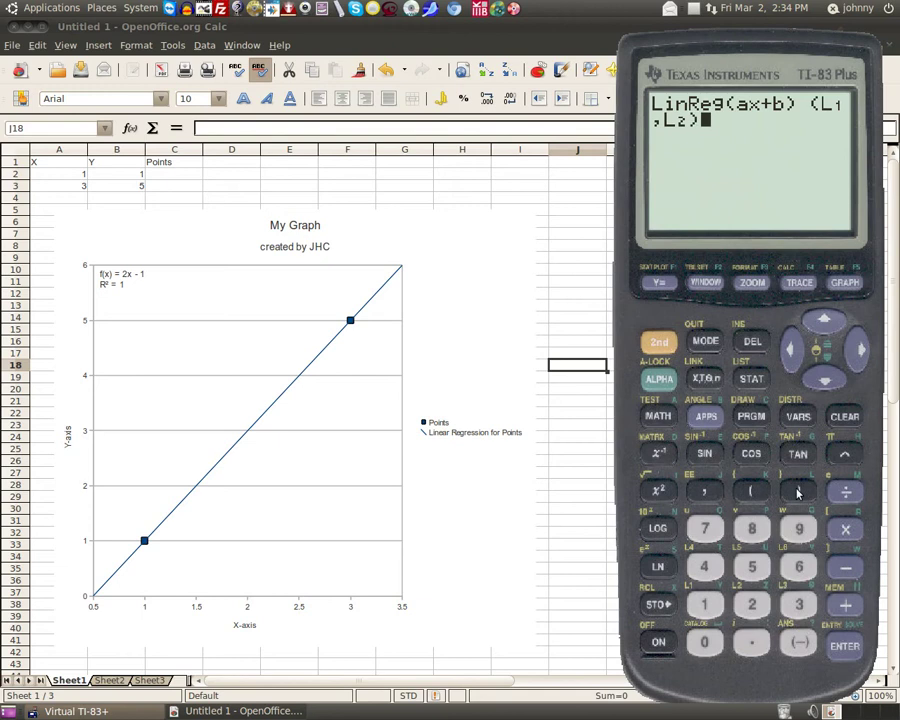
pyautogui.click(833, 644)
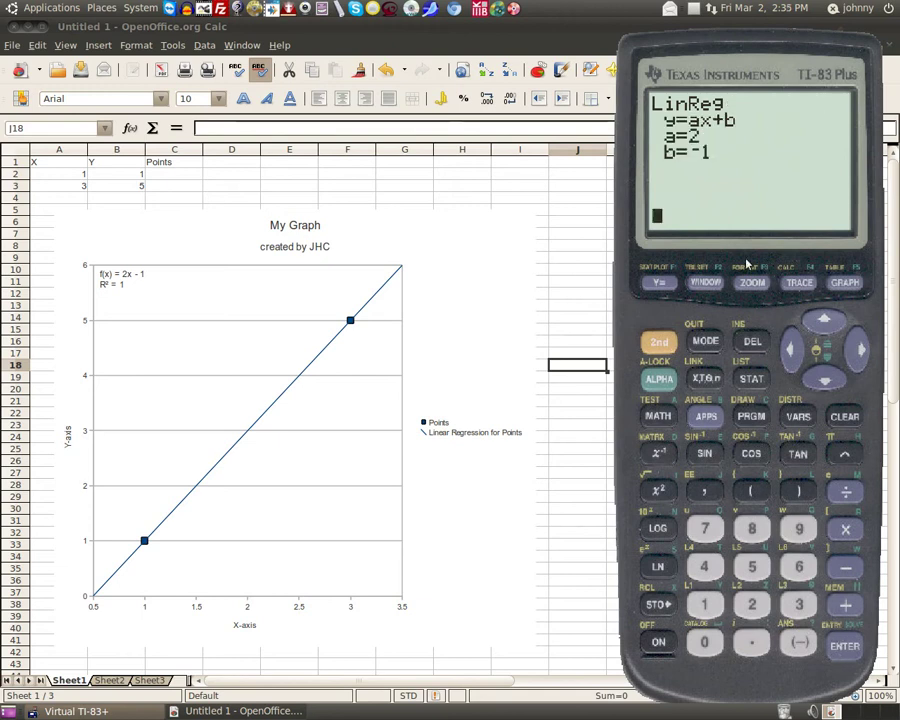
# Step: Insert the regression equation RegEQ from the statistics variables into Y1 of the equation editor and graph it
pyautogui.click(660, 285)
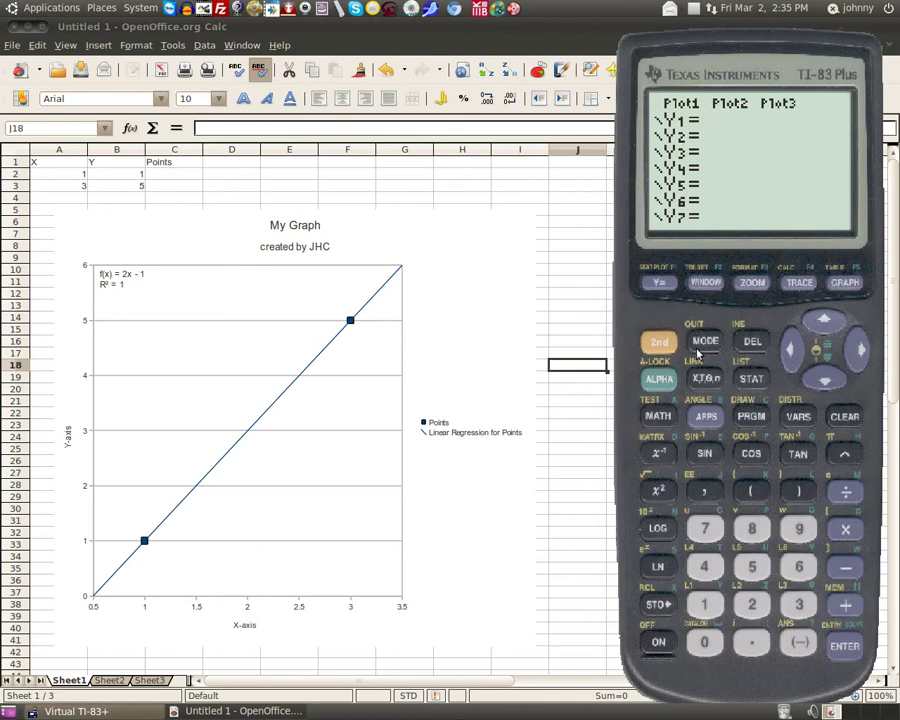
pyautogui.click(799, 418)
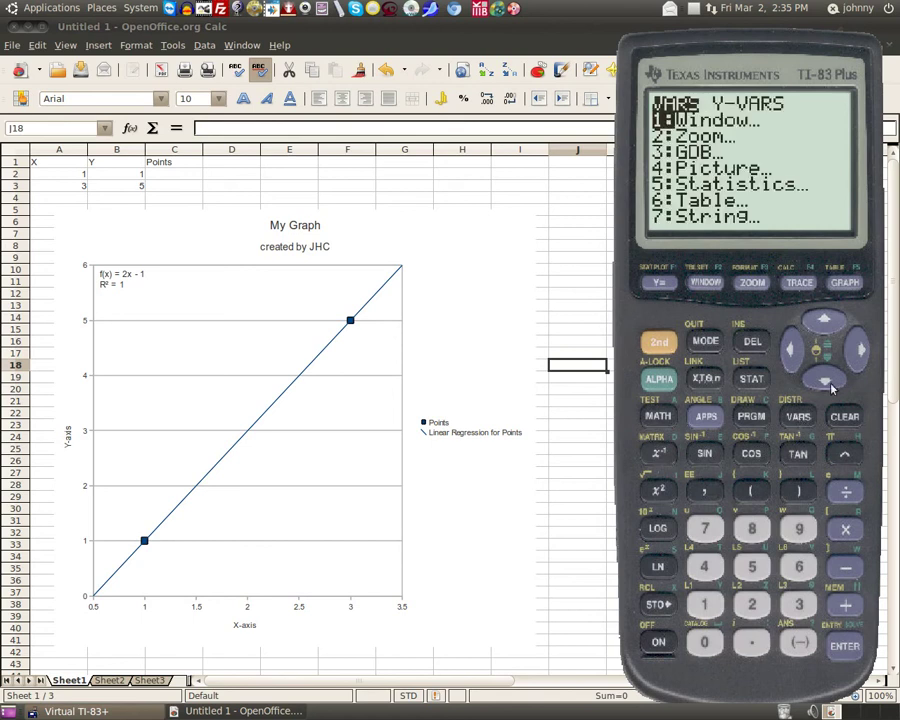
pyautogui.click(859, 381)
pyautogui.click(859, 381)
pyautogui.click(859, 381)
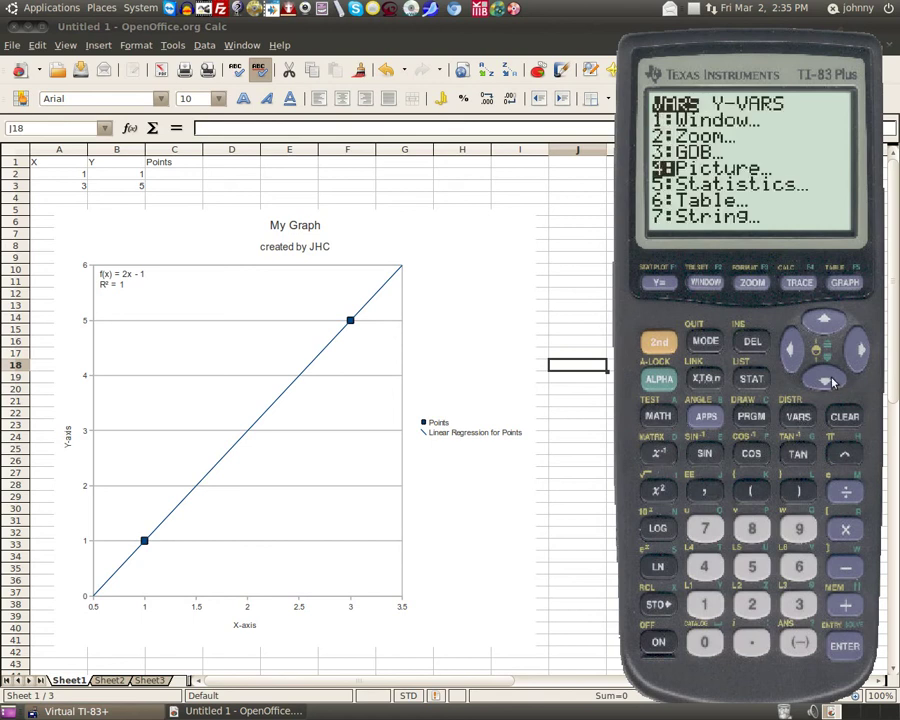
pyautogui.click(859, 381)
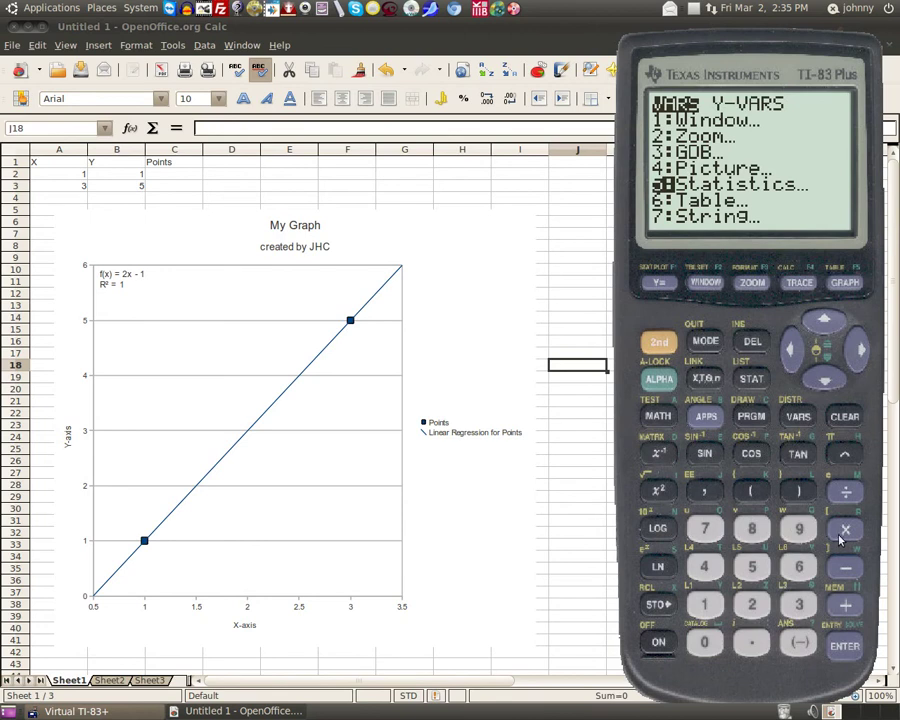
pyautogui.click(843, 648)
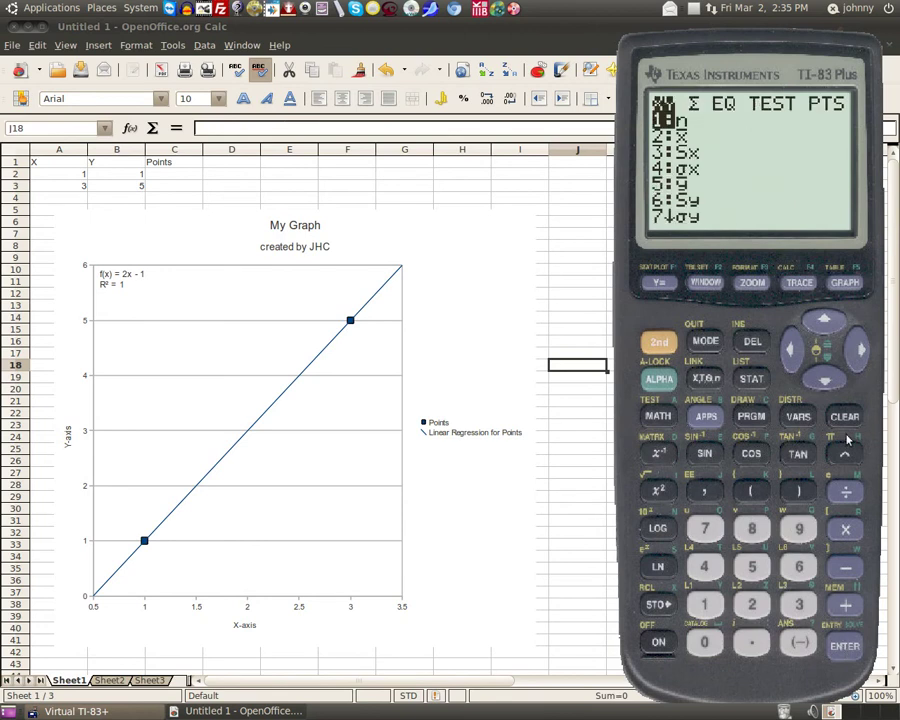
pyautogui.click(856, 352)
pyautogui.click(856, 352)
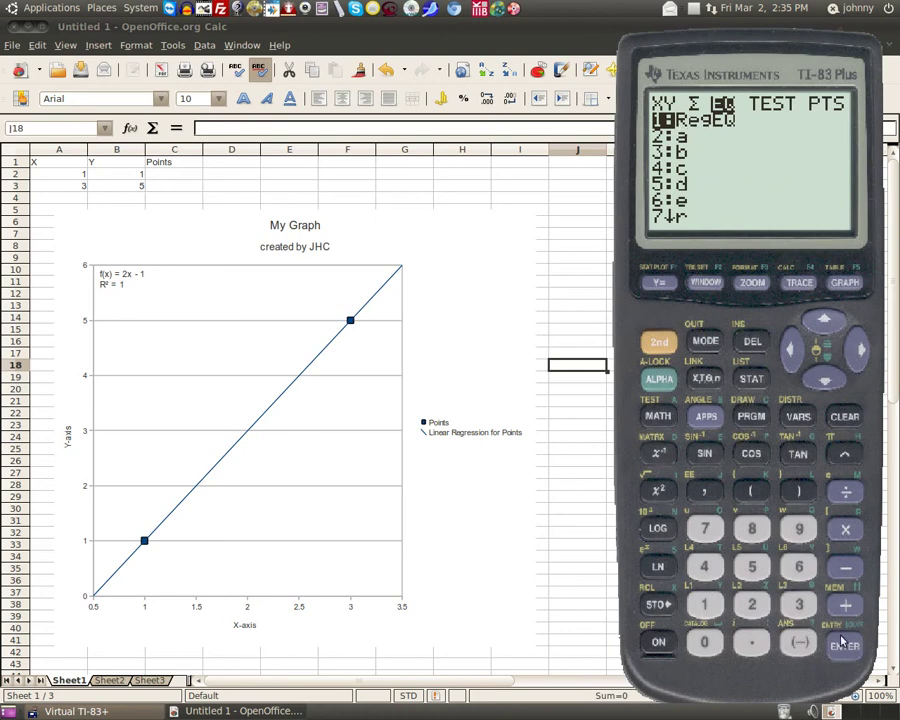
pyautogui.press('Return')
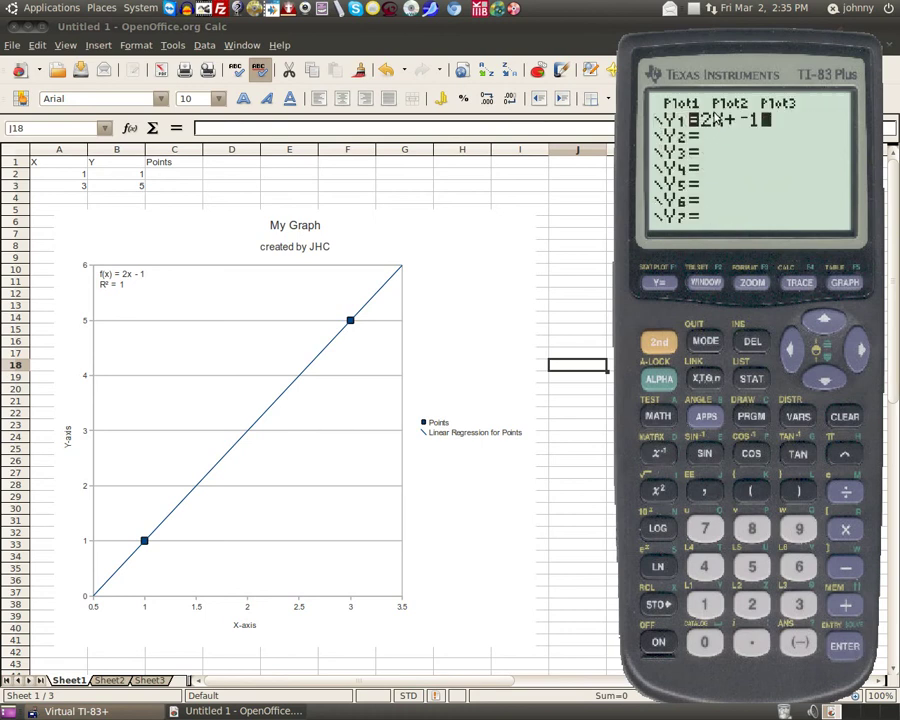
pyautogui.click(845, 284)
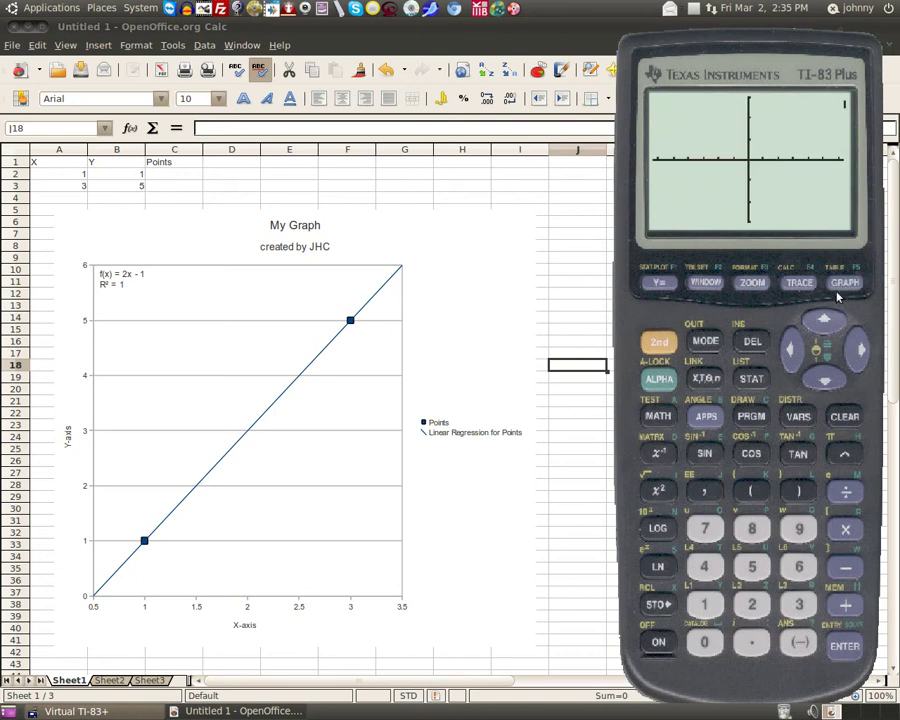